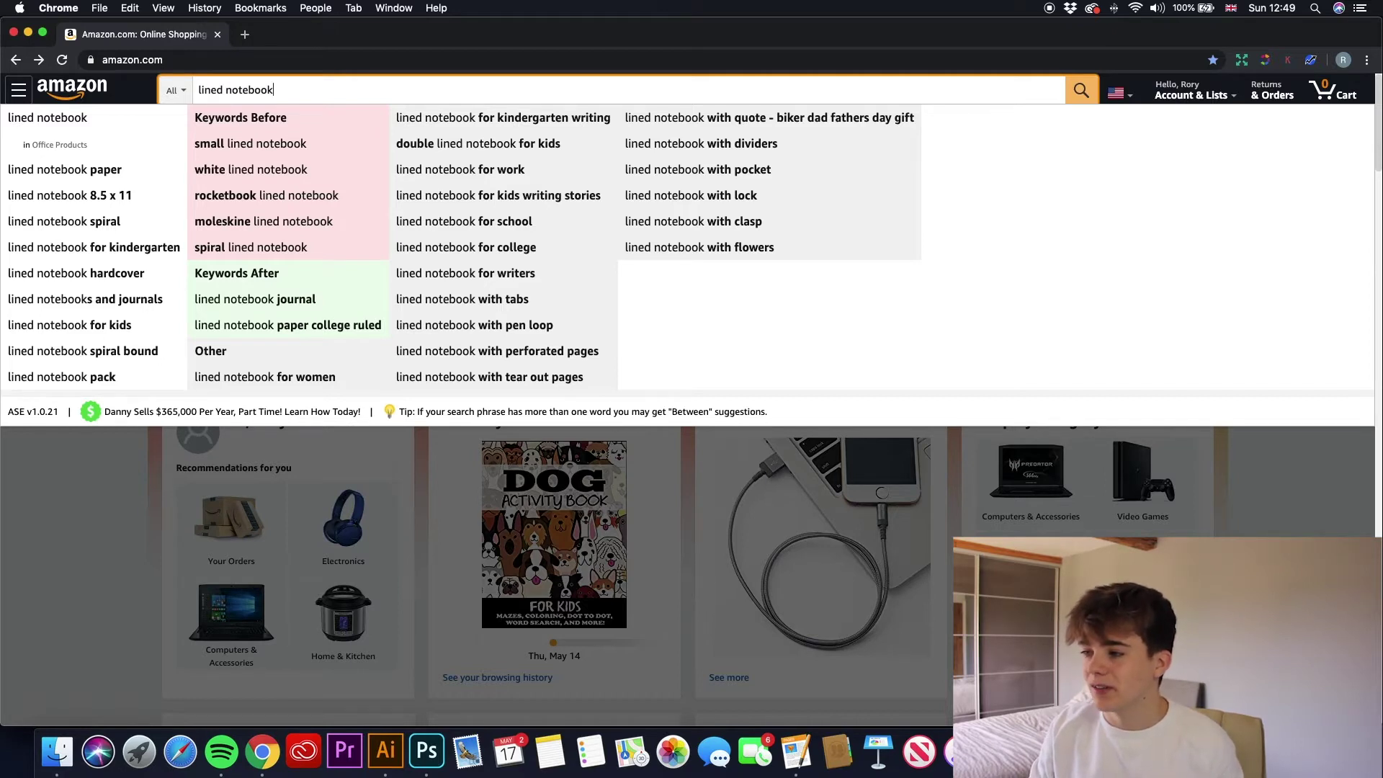
- Run the search for "lined notebook" and look over the first results
{"action": "key", "text": "Return"}
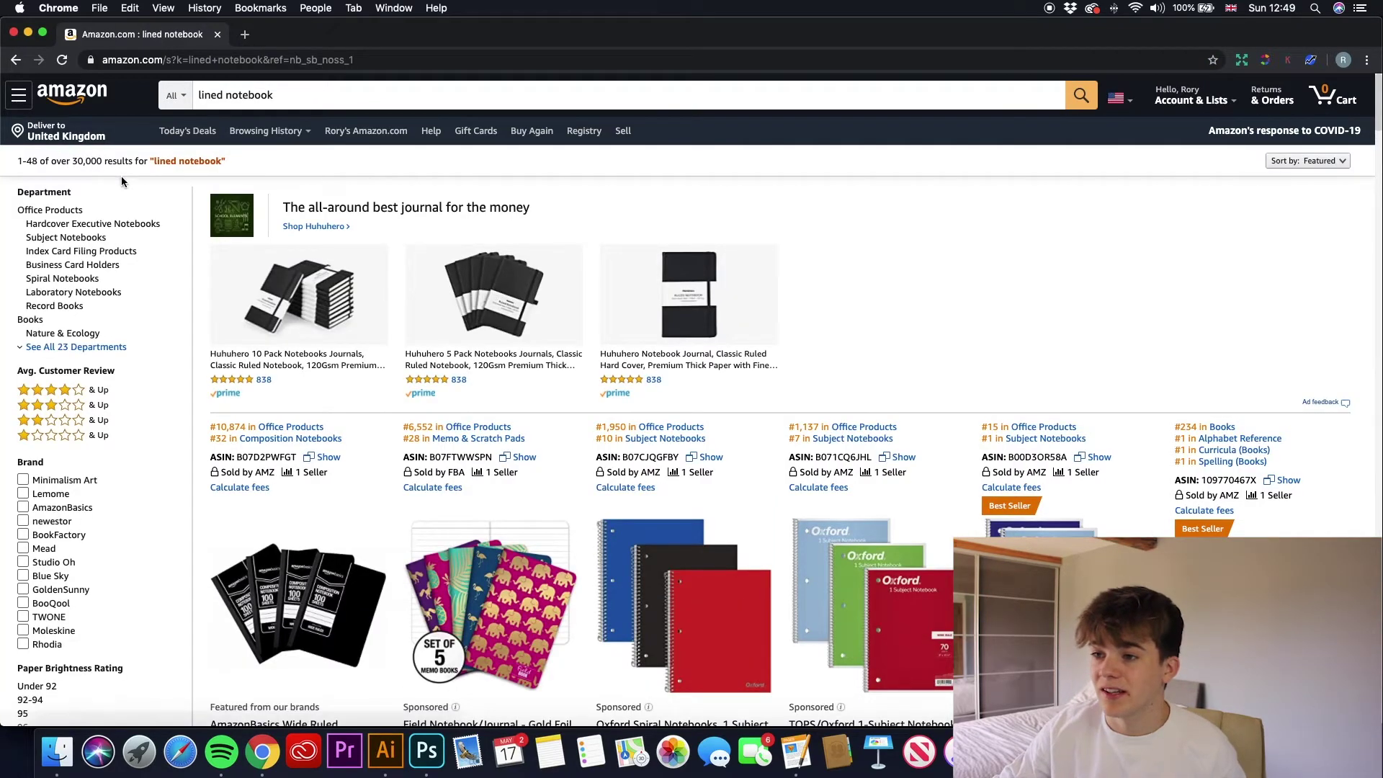
{"action": "scroll", "coordinate": [439, 497], "scroll_direction": "down", "scroll_amount": 2}
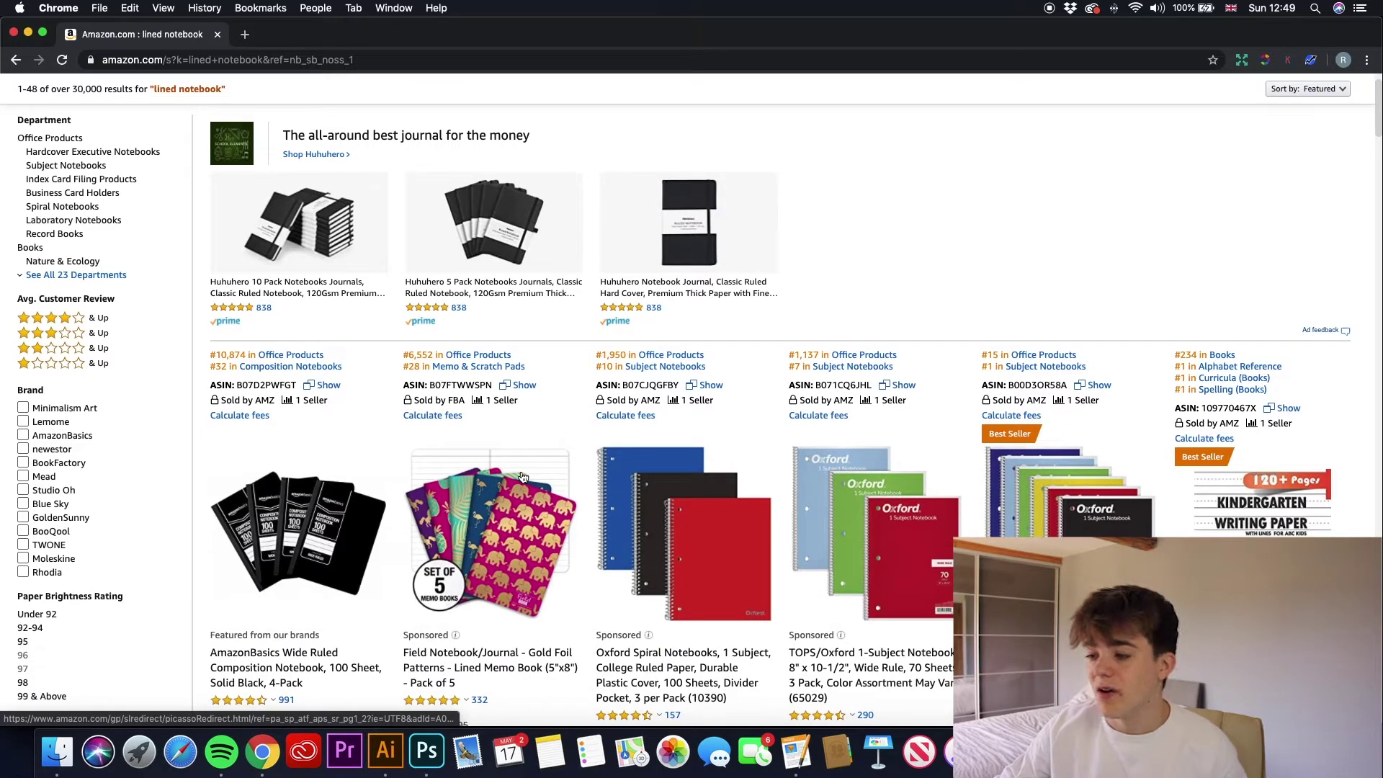
{"action": "scroll", "coordinate": [523, 465], "scroll_direction": "up", "scroll_amount": 1}
{"action": "scroll", "coordinate": [524, 464], "scroll_direction": "up", "scroll_amount": 2}
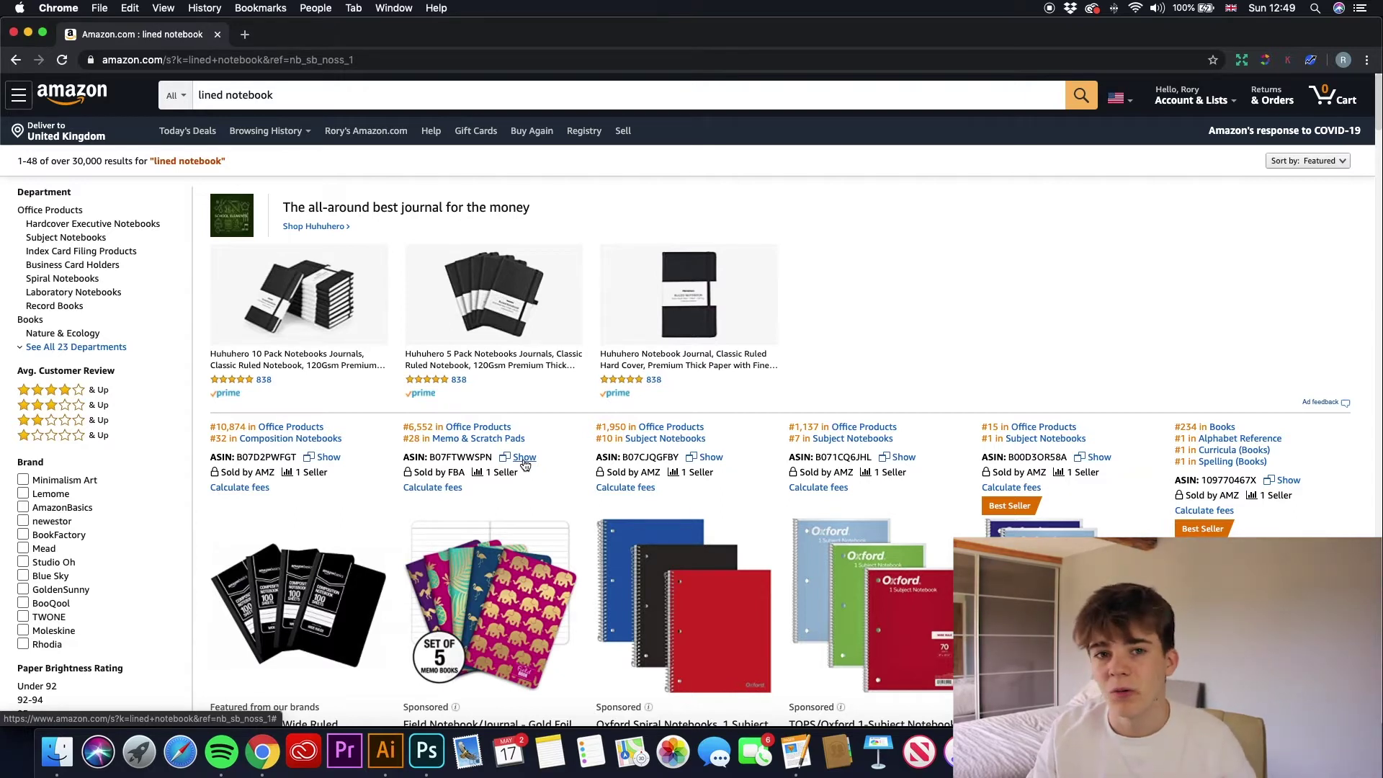
- Examine the lined notebook results down the first page, comparing covers, prices, reviews and best-seller ranks
{"action": "scroll", "coordinate": [543, 461], "scroll_direction": "down", "scroll_amount": 20}
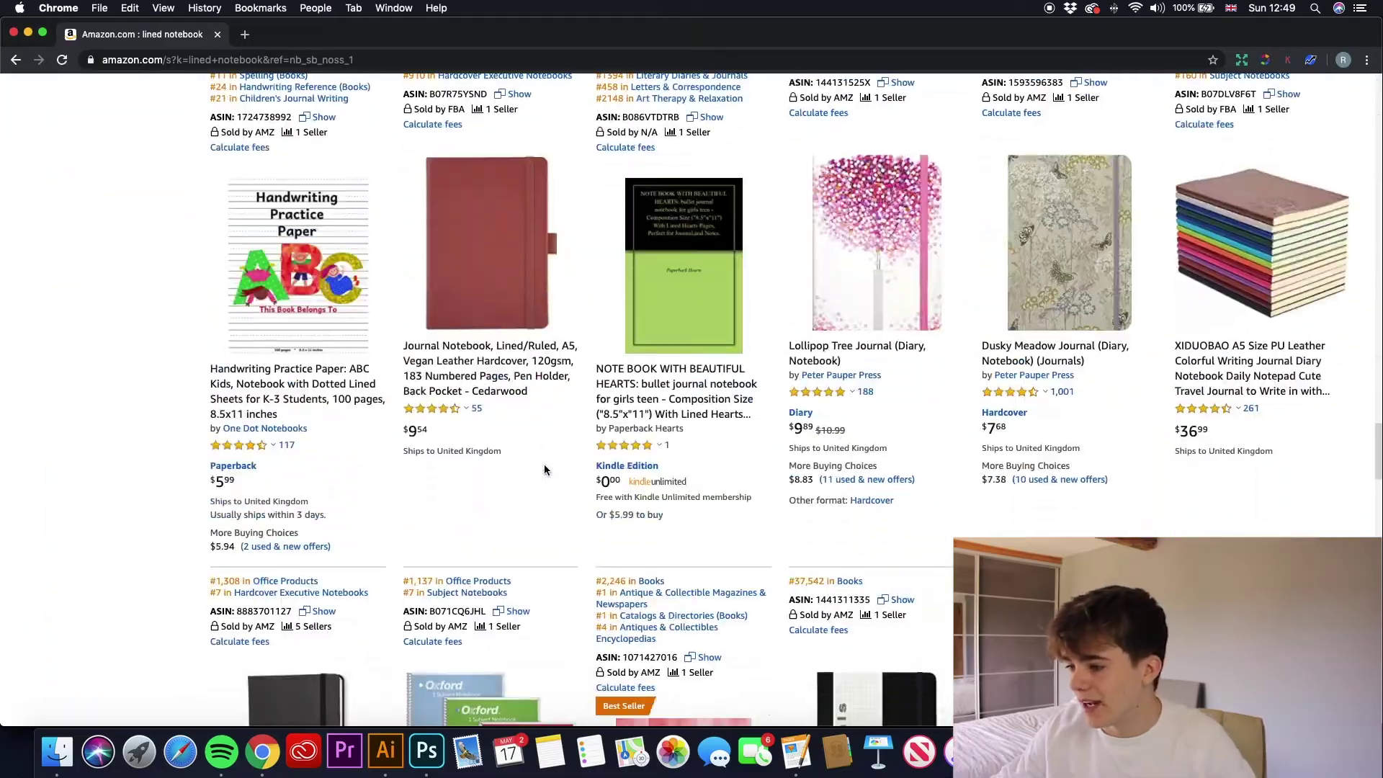
{"action": "scroll", "coordinate": [582, 490], "scroll_direction": "up", "scroll_amount": 5}
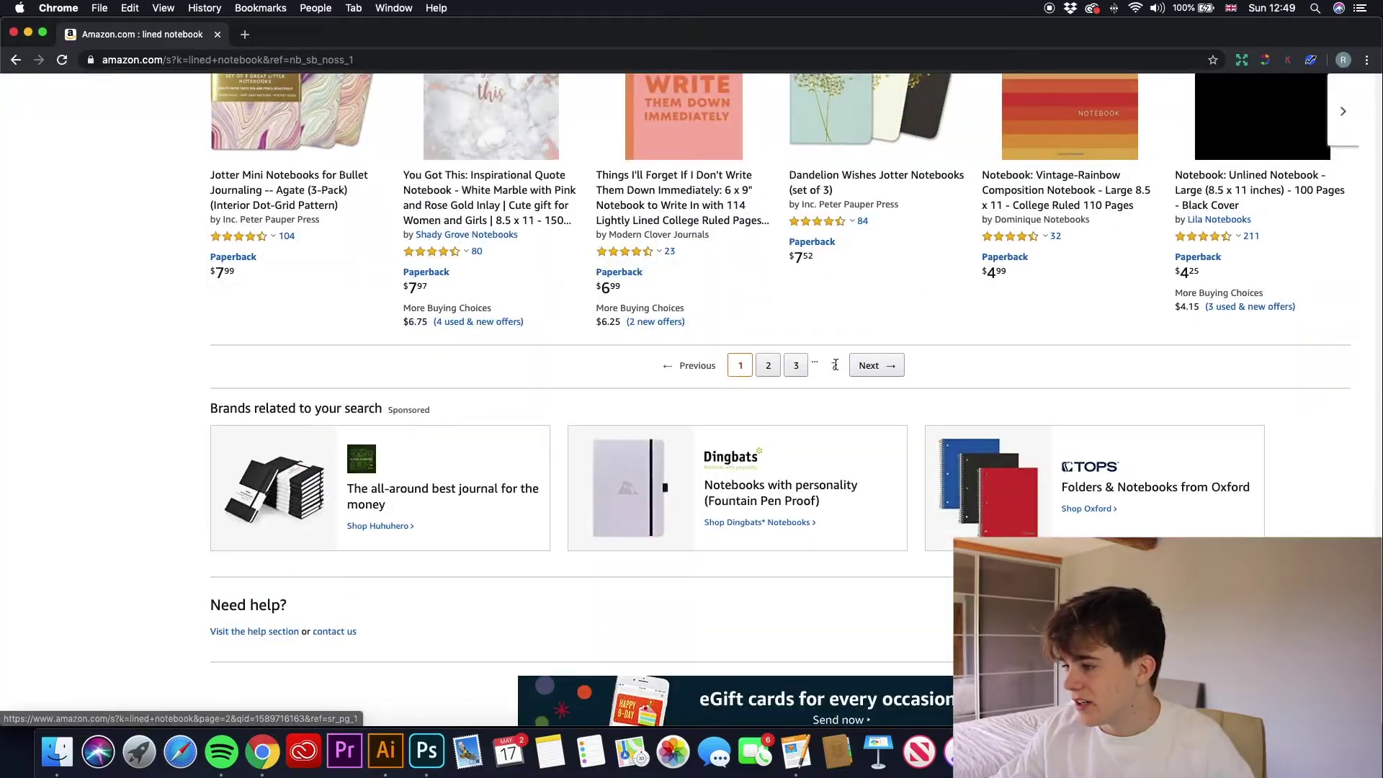
{"action": "scroll", "coordinate": [833, 365], "scroll_direction": "up", "scroll_amount": 12}
{"action": "scroll", "coordinate": [779, 391], "scroll_direction": "down", "scroll_amount": 10}
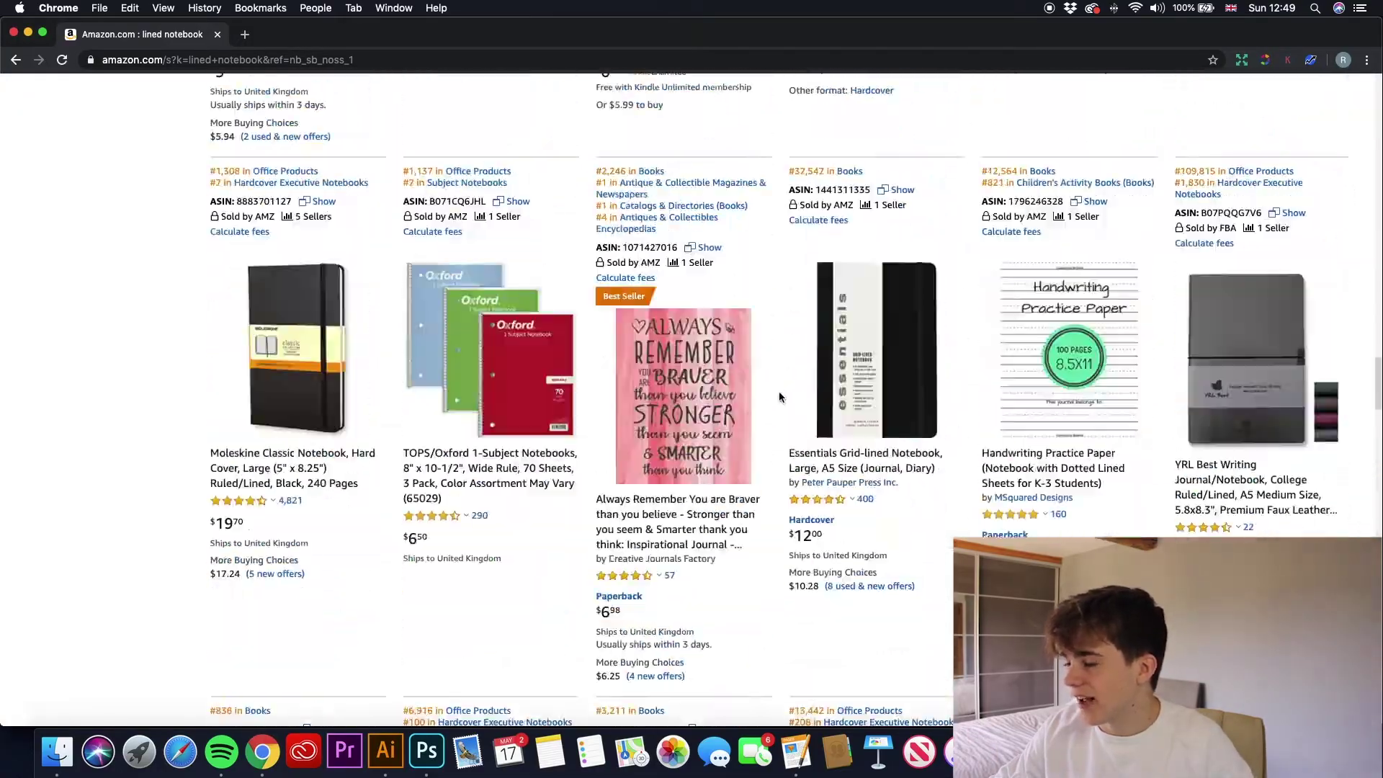
{"action": "scroll", "coordinate": [576, 525], "scroll_direction": "up", "scroll_amount": 15}
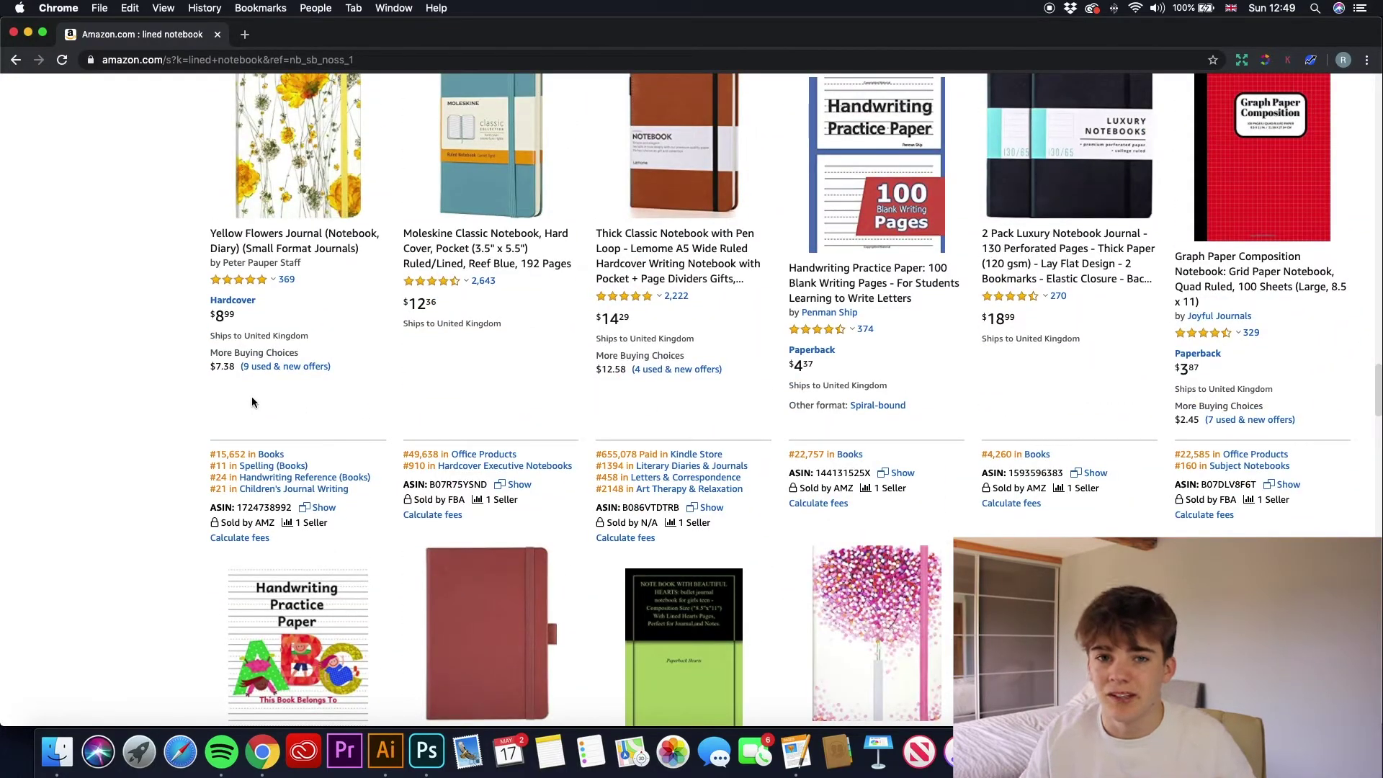
{"action": "scroll", "coordinate": [252, 401], "scroll_direction": "up", "scroll_amount": 10}
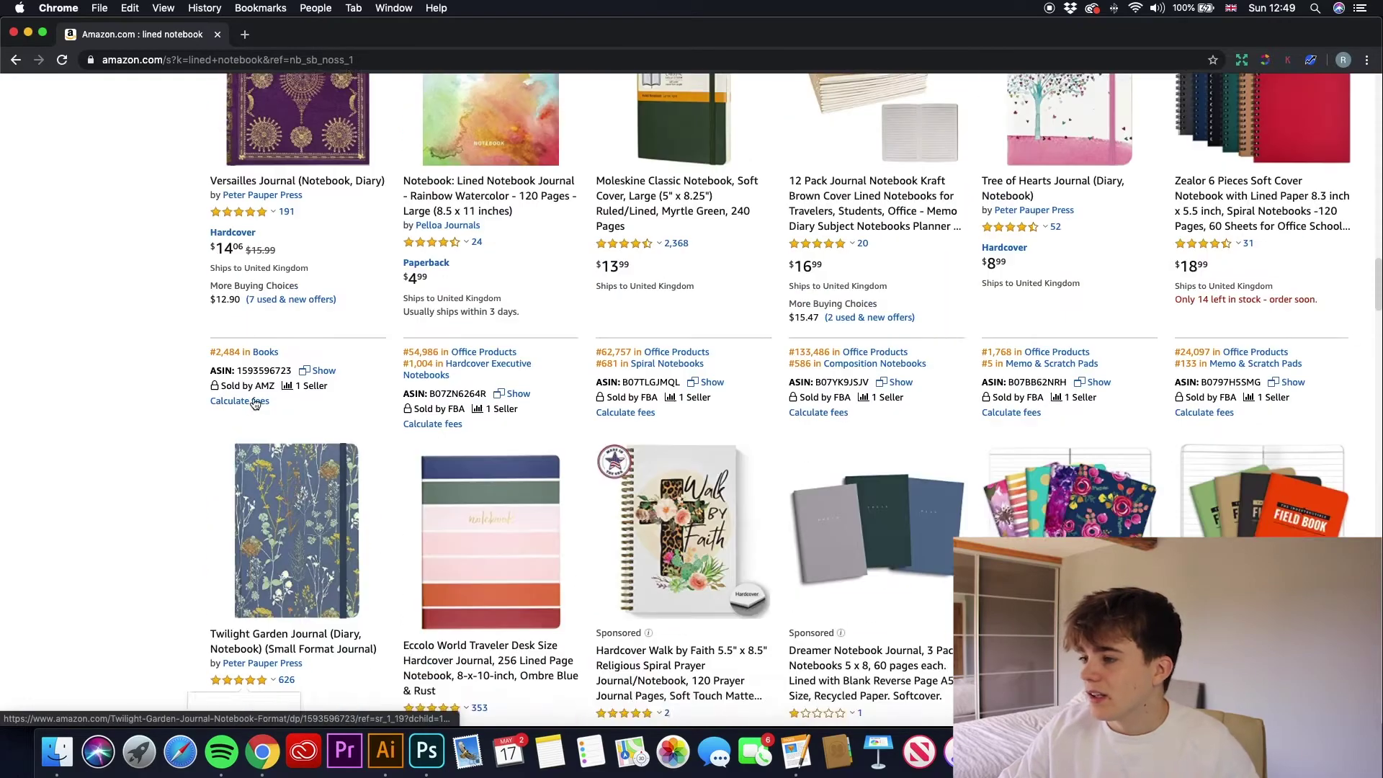
{"action": "scroll", "coordinate": [253, 398], "scroll_direction": "up", "scroll_amount": 8}
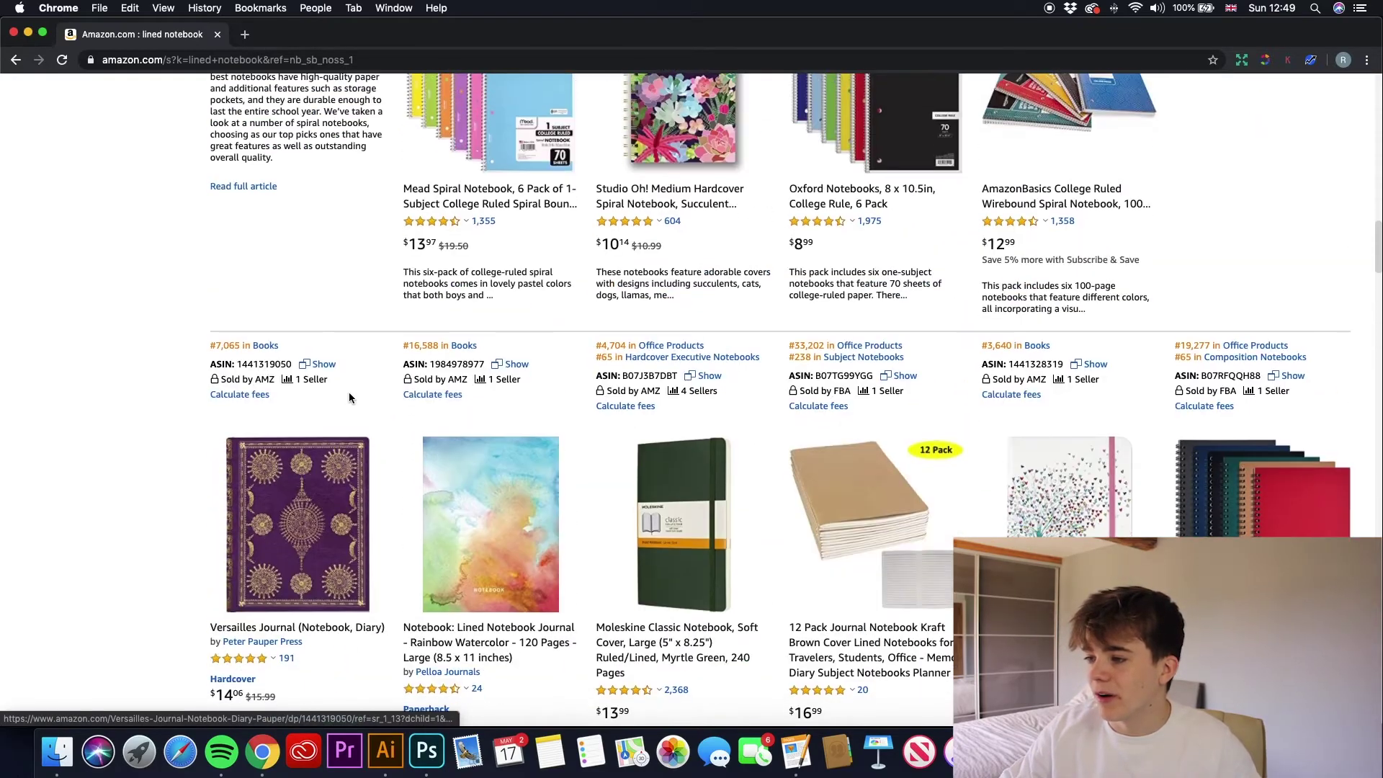
{"action": "scroll", "coordinate": [413, 388], "scroll_direction": "down", "scroll_amount": 5}
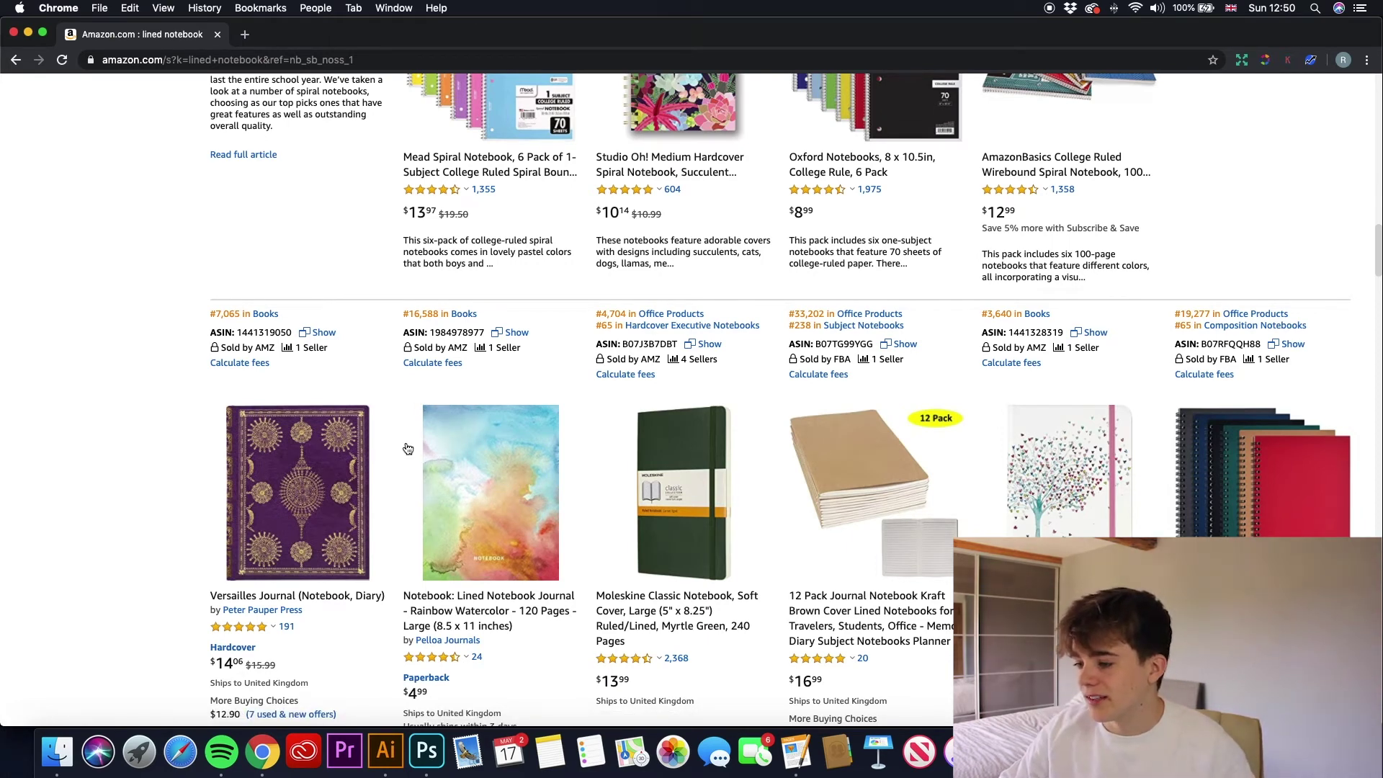
{"action": "scroll", "coordinate": [411, 443], "scroll_direction": "up", "scroll_amount": 13}
{"action": "scroll", "coordinate": [416, 432], "scroll_direction": "up", "scroll_amount": 20}
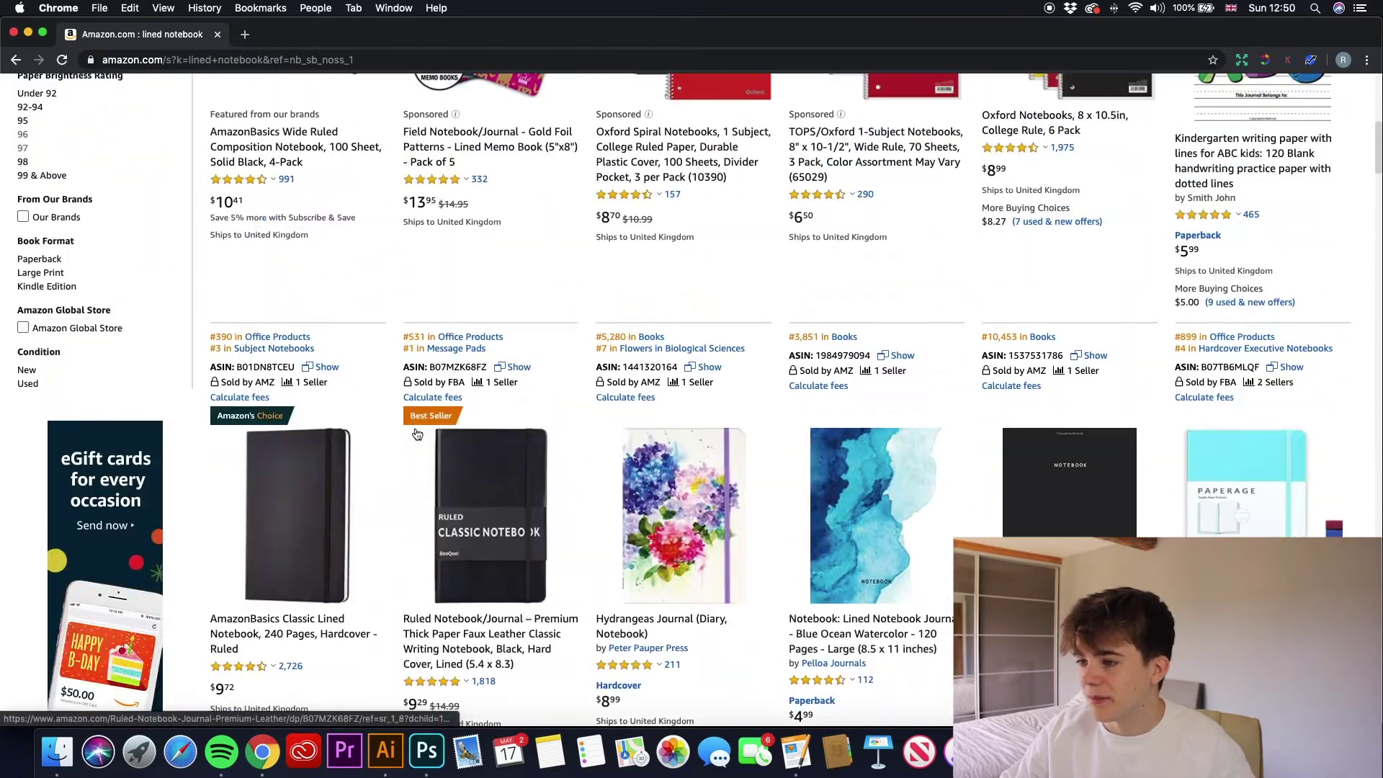
{"action": "scroll", "coordinate": [418, 436], "scroll_direction": "down", "scroll_amount": 12}
{"action": "scroll", "coordinate": [418, 437], "scroll_direction": "down", "scroll_amount": 20}
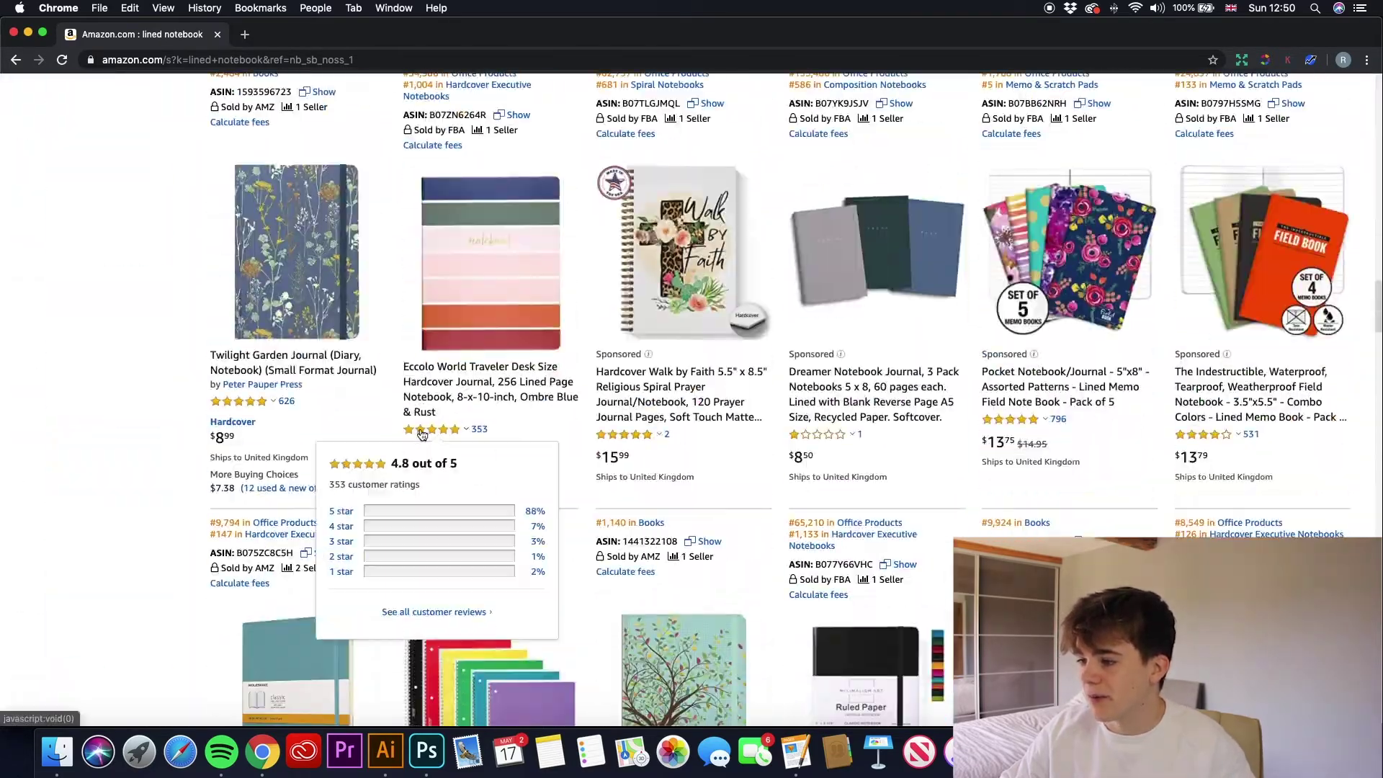
{"action": "scroll", "coordinate": [484, 255], "scroll_direction": "up", "scroll_amount": 9}
- Open the Rainbow Watercolor lined notebook listing and preview its interior pages with Look Inside
{"action": "left_click", "coordinate": [484, 256]}
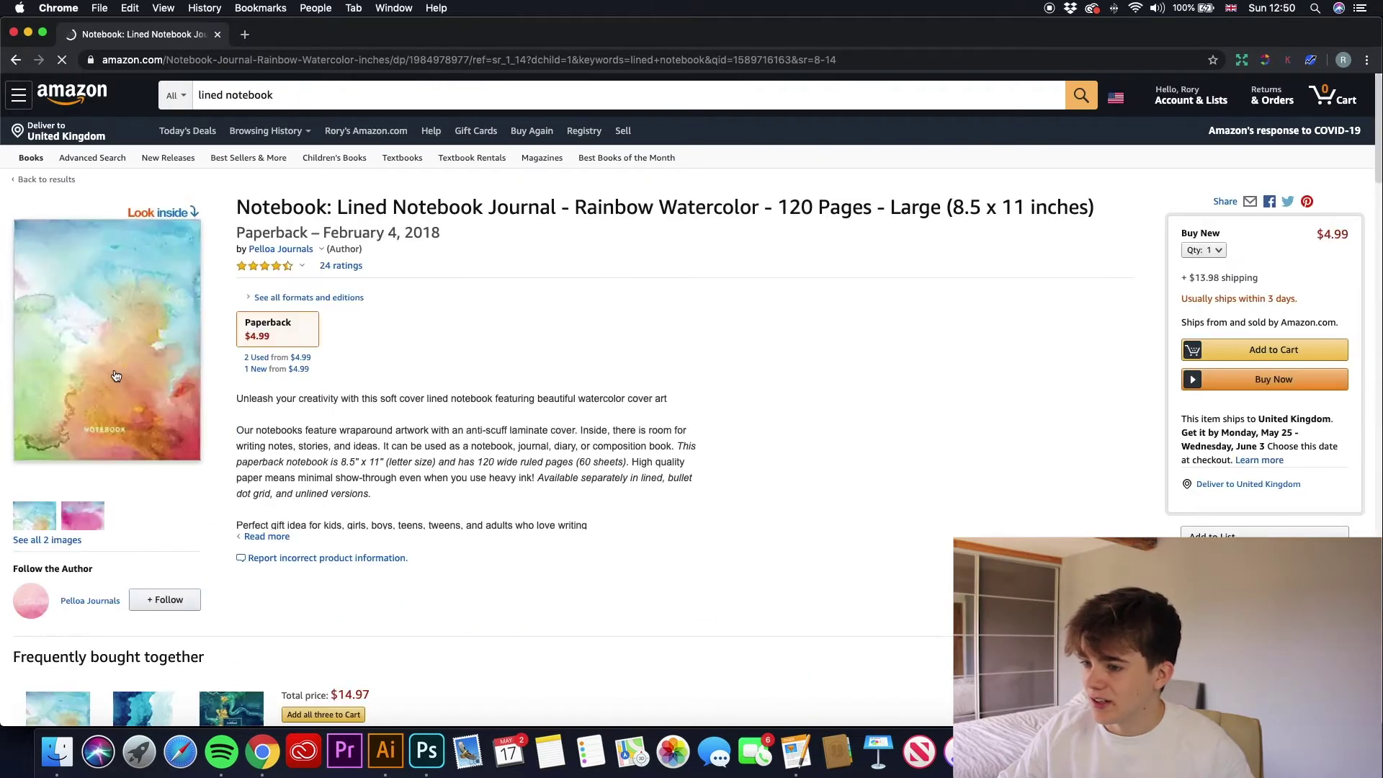
{"action": "left_click", "coordinate": [110, 374]}
{"action": "left_click", "coordinate": [909, 425]}
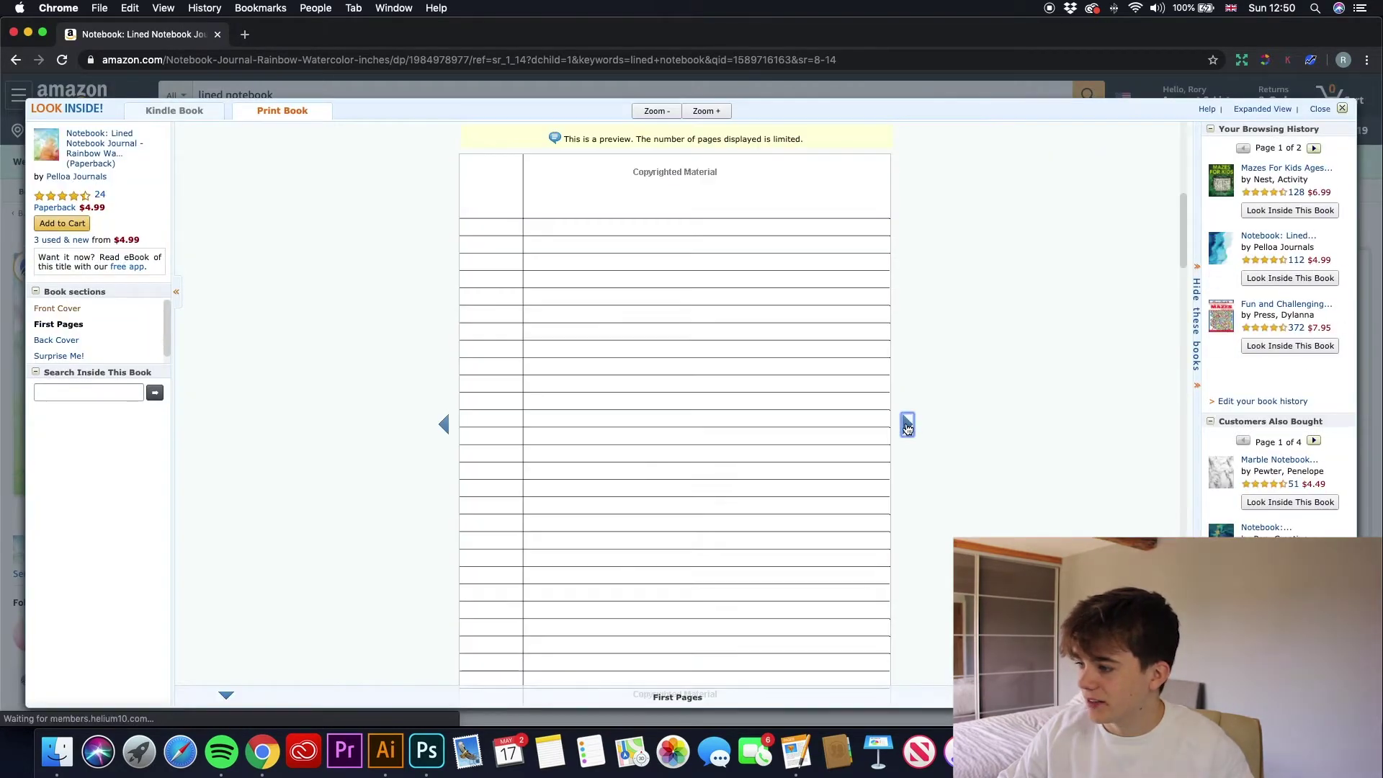
{"action": "left_click", "coordinate": [444, 427]}
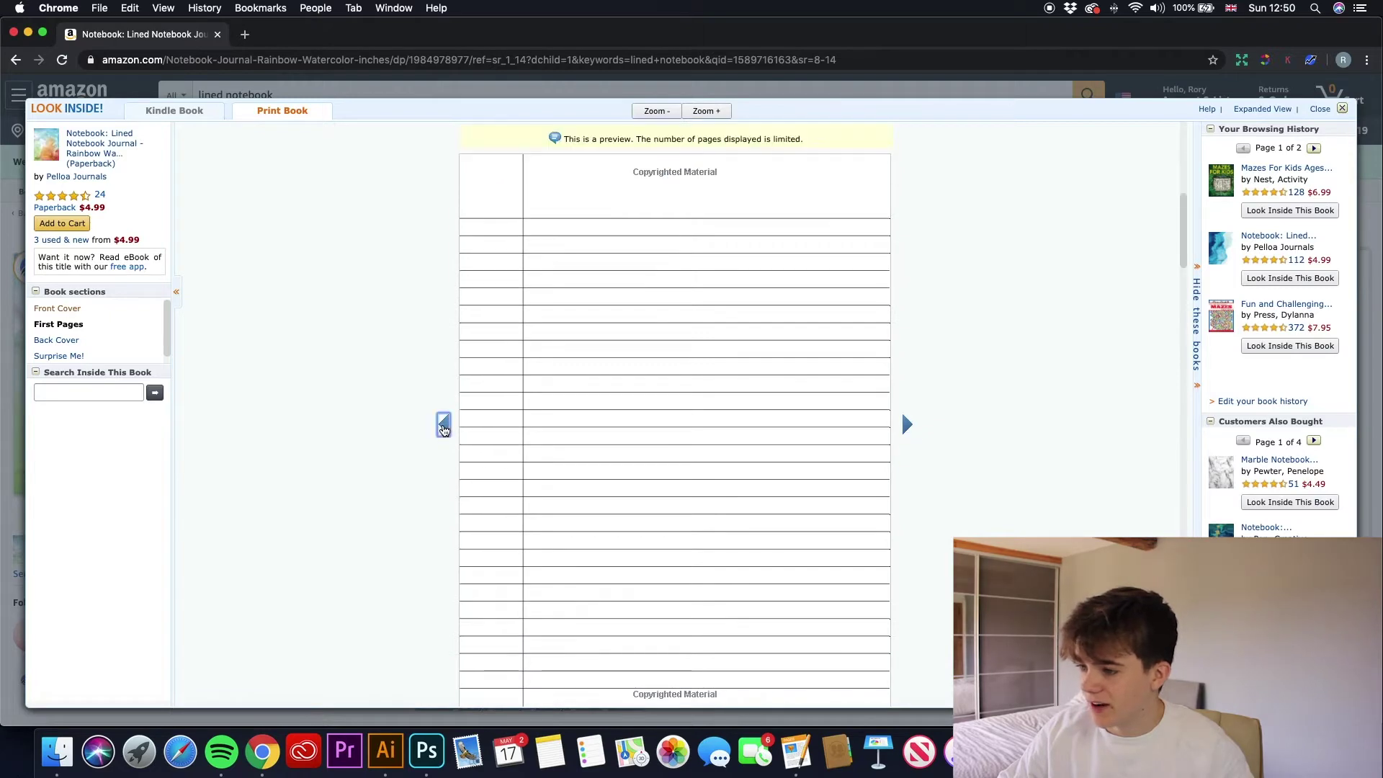
{"action": "left_click", "coordinate": [1344, 109]}
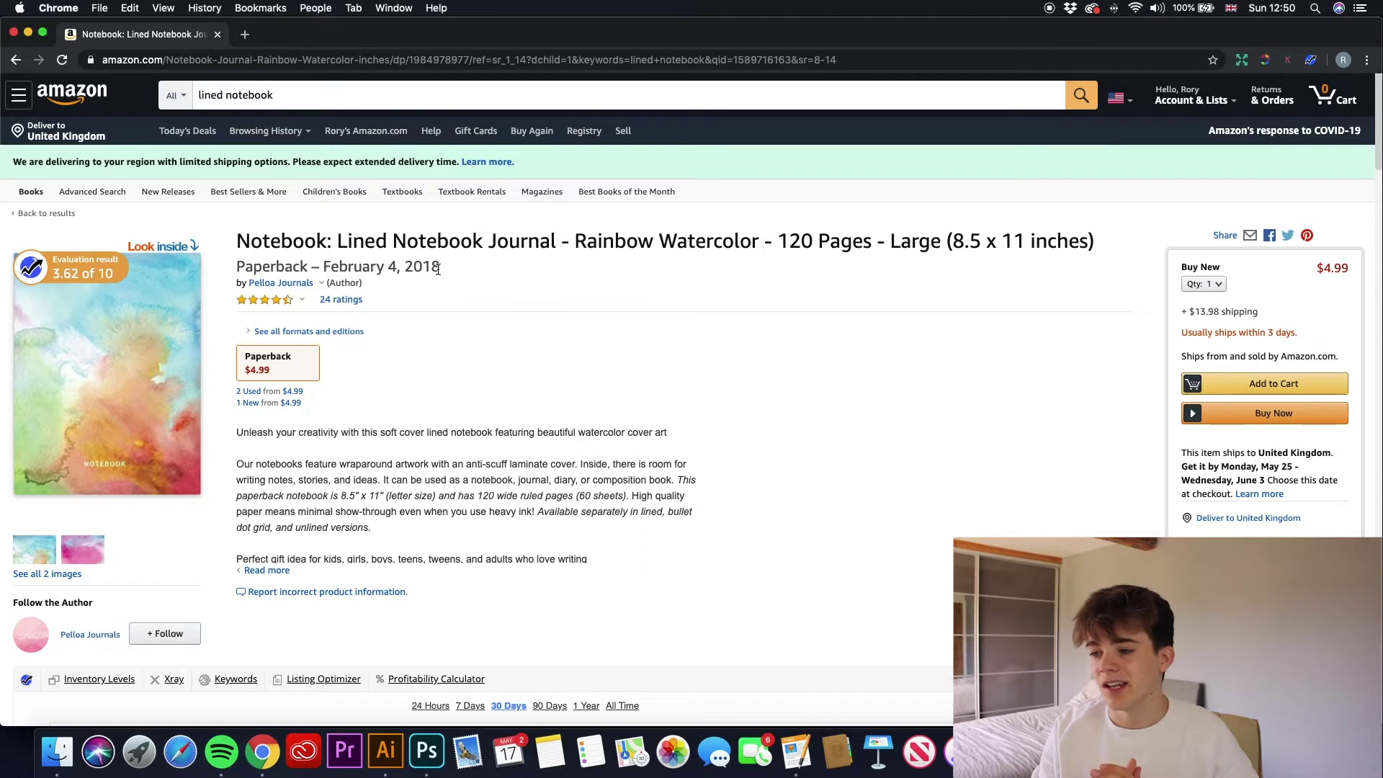
- Expand the Rainbow Watercolor notebook's full description and read through its list of suggested uses
{"action": "left_click", "coordinate": [266, 570]}
{"action": "scroll", "coordinate": [284, 552], "scroll_direction": "down", "scroll_amount": 1}
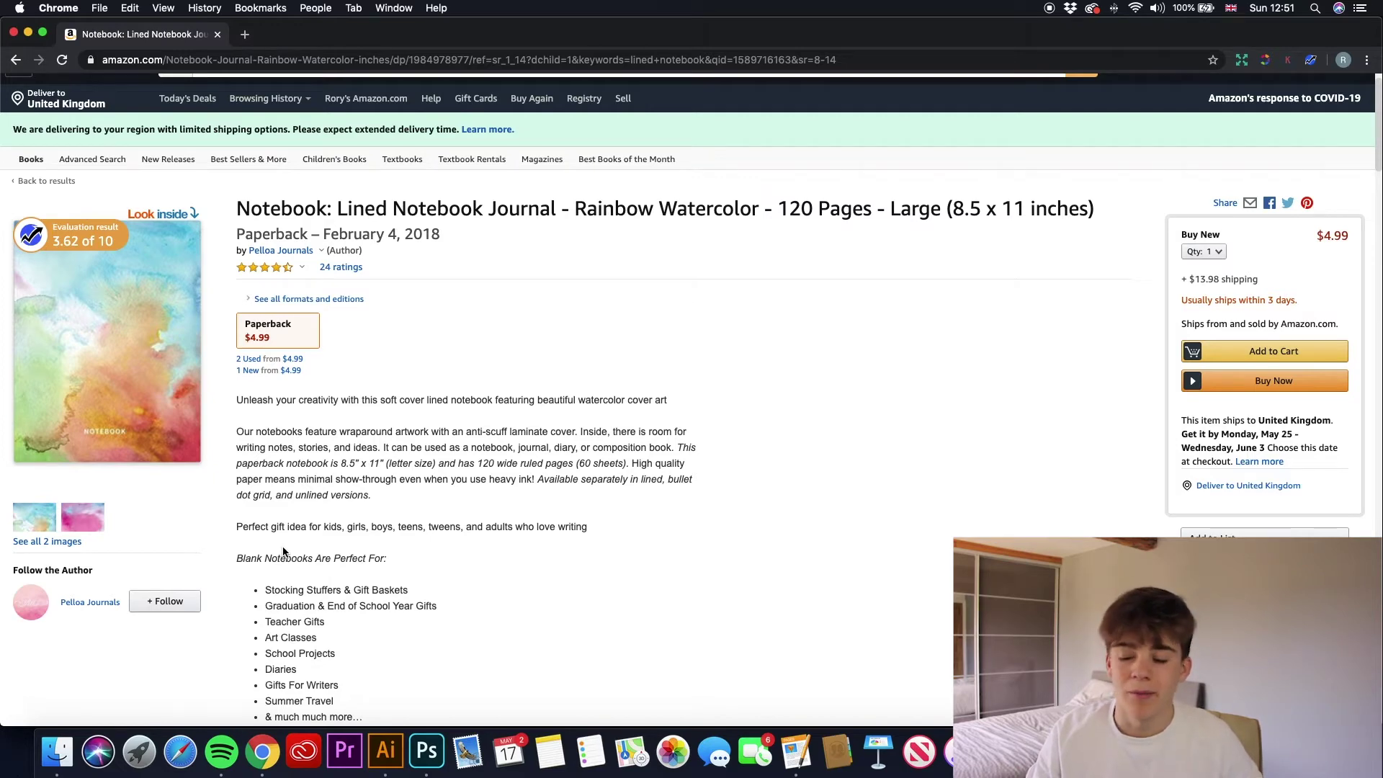
{"action": "scroll", "coordinate": [283, 550], "scroll_direction": "down", "scroll_amount": 3}
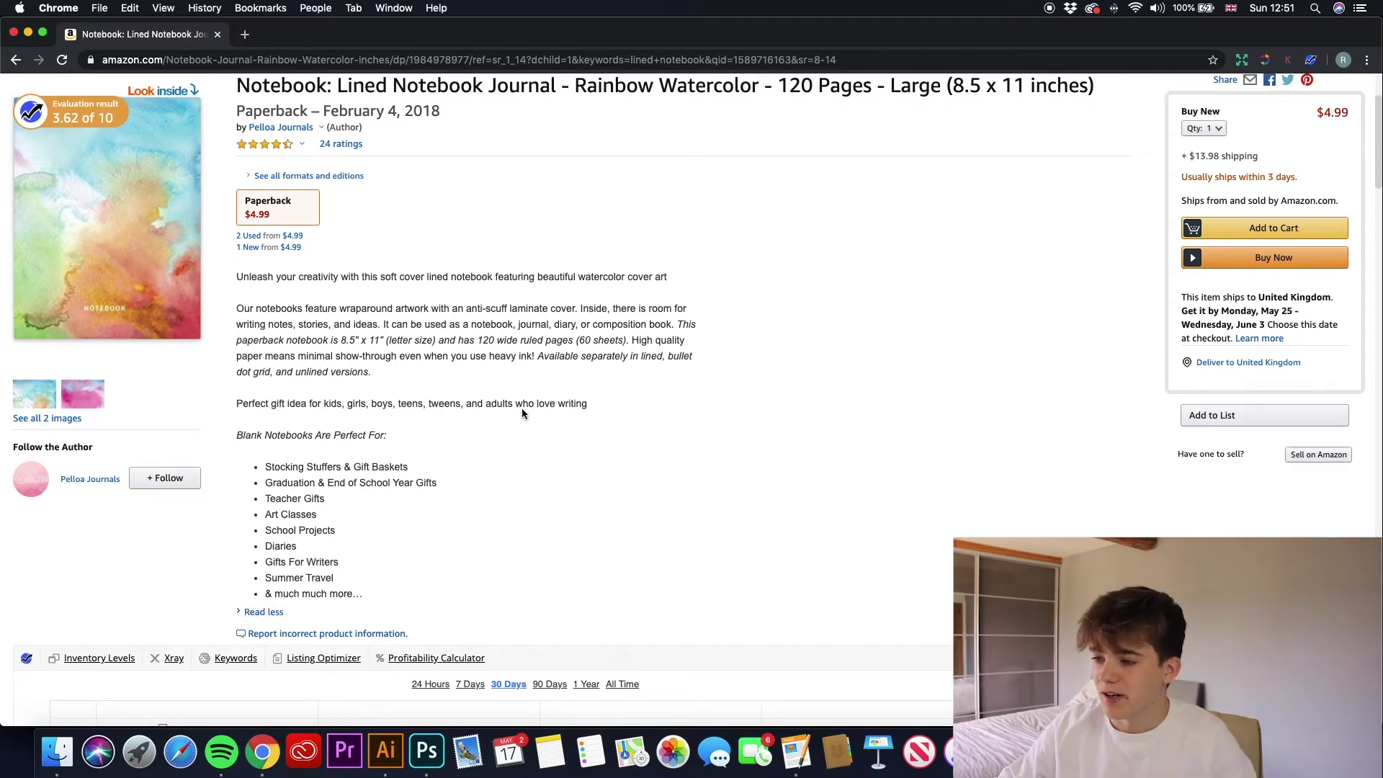
{"action": "scroll", "coordinate": [285, 338], "scroll_direction": "up", "scroll_amount": 3}
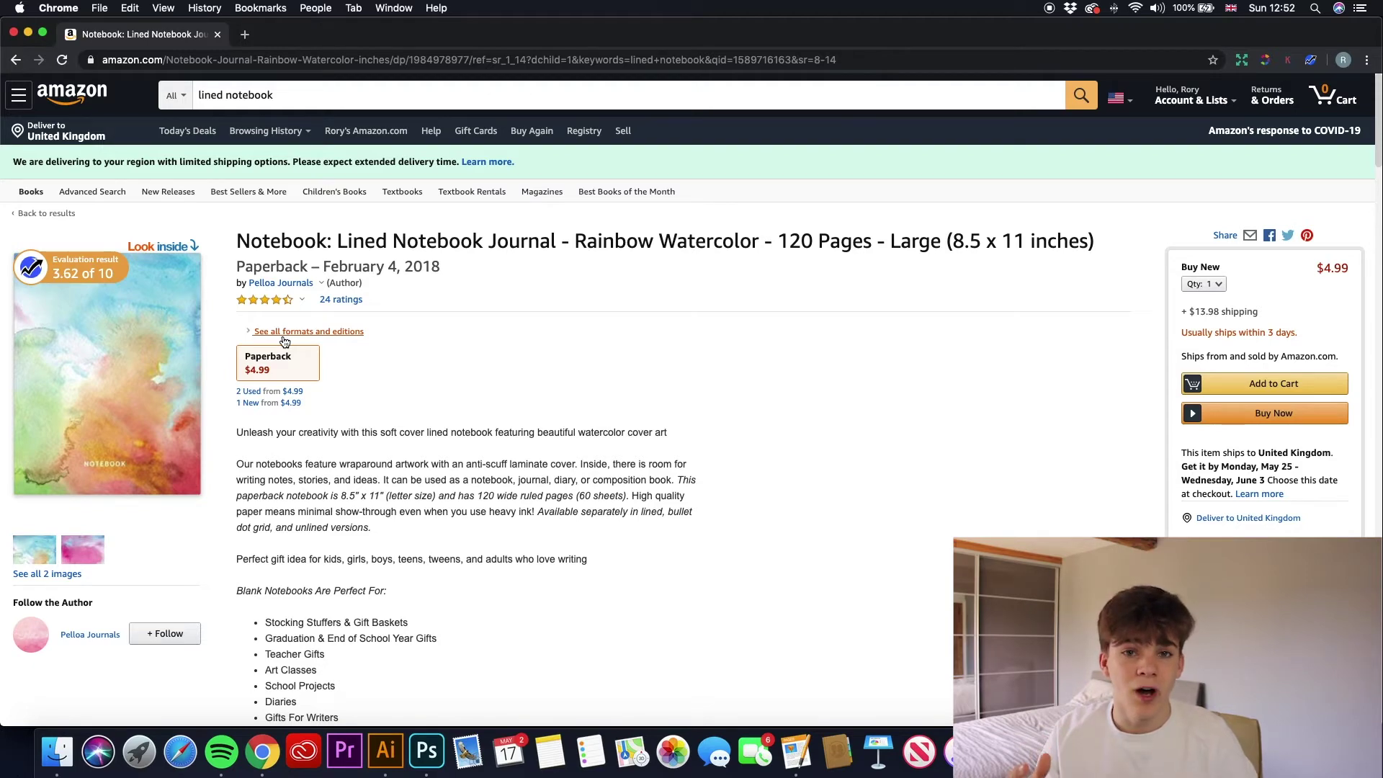
{"action": "scroll", "coordinate": [285, 342], "scroll_direction": "down", "scroll_amount": 15}
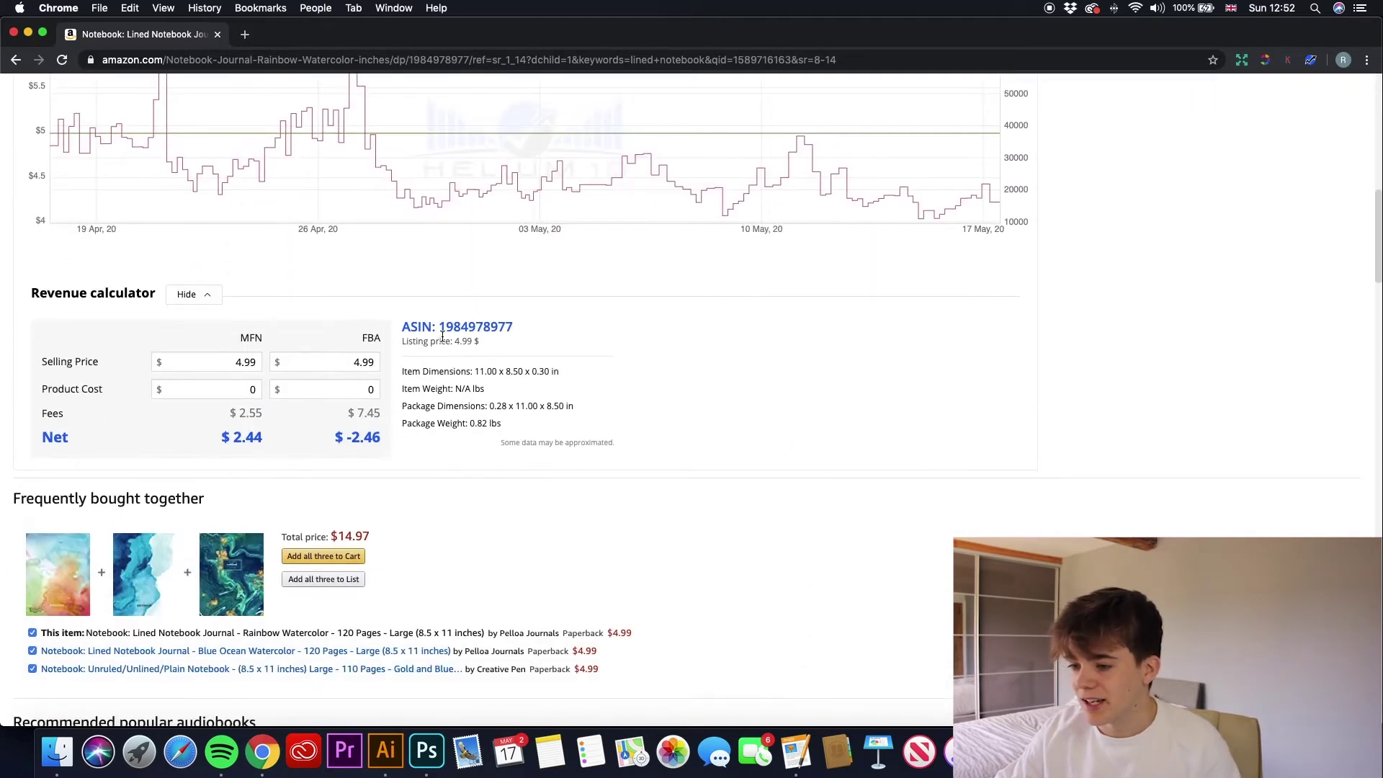
{"action": "left_click_drag", "start_coordinate": [440, 326], "coordinate": [512, 326]}
{"action": "key", "text": "super+c"}
{"action": "scroll", "coordinate": [500, 347], "scroll_direction": "up", "scroll_amount": 15}
{"action": "left_click", "coordinate": [242, 94]}
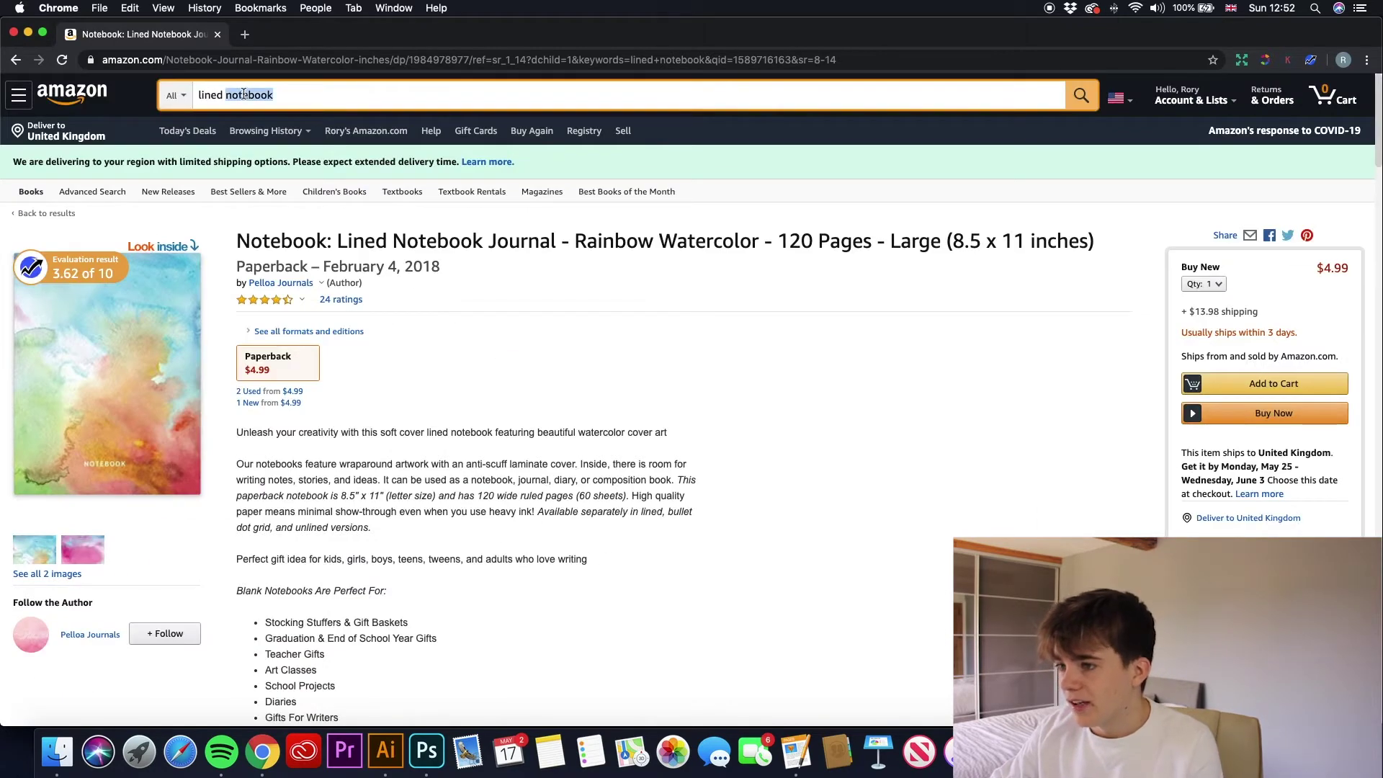
{"action": "triple_click", "coordinate": [247, 94]}
{"action": "key", "text": "super+v"}
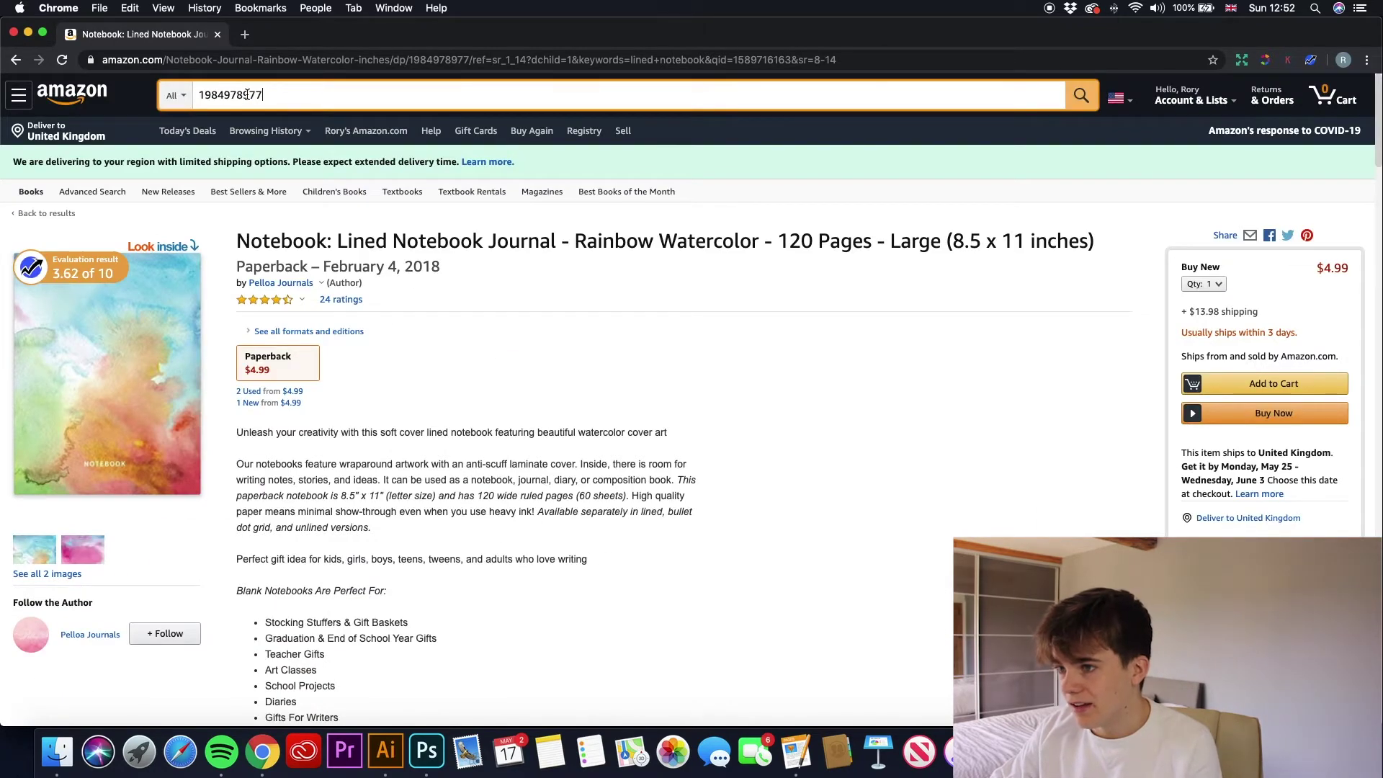
{"action": "key", "text": "Return"}
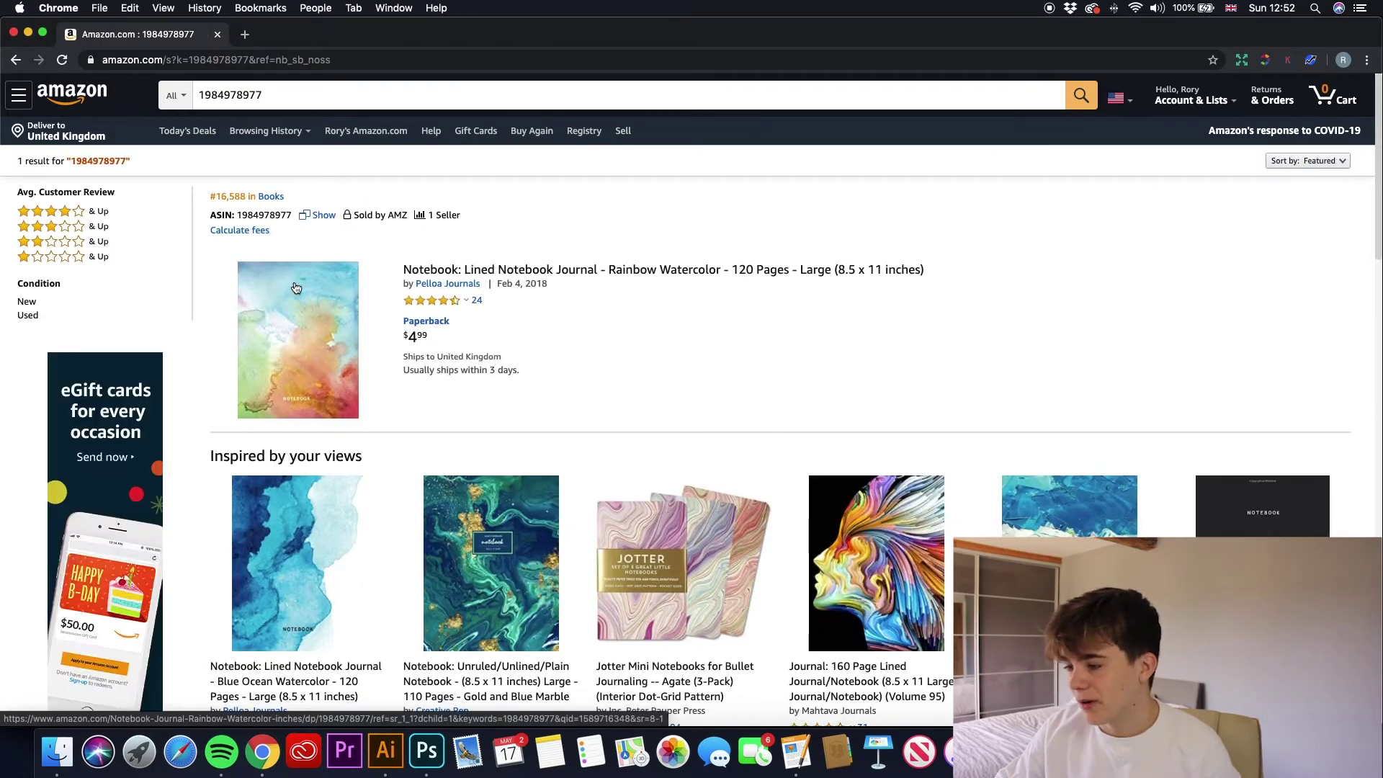
- Reopen the Rainbow Watercolor notebook listing from the ASIN search and expand its description to find a phrase to test
{"action": "left_click", "coordinate": [298, 296]}
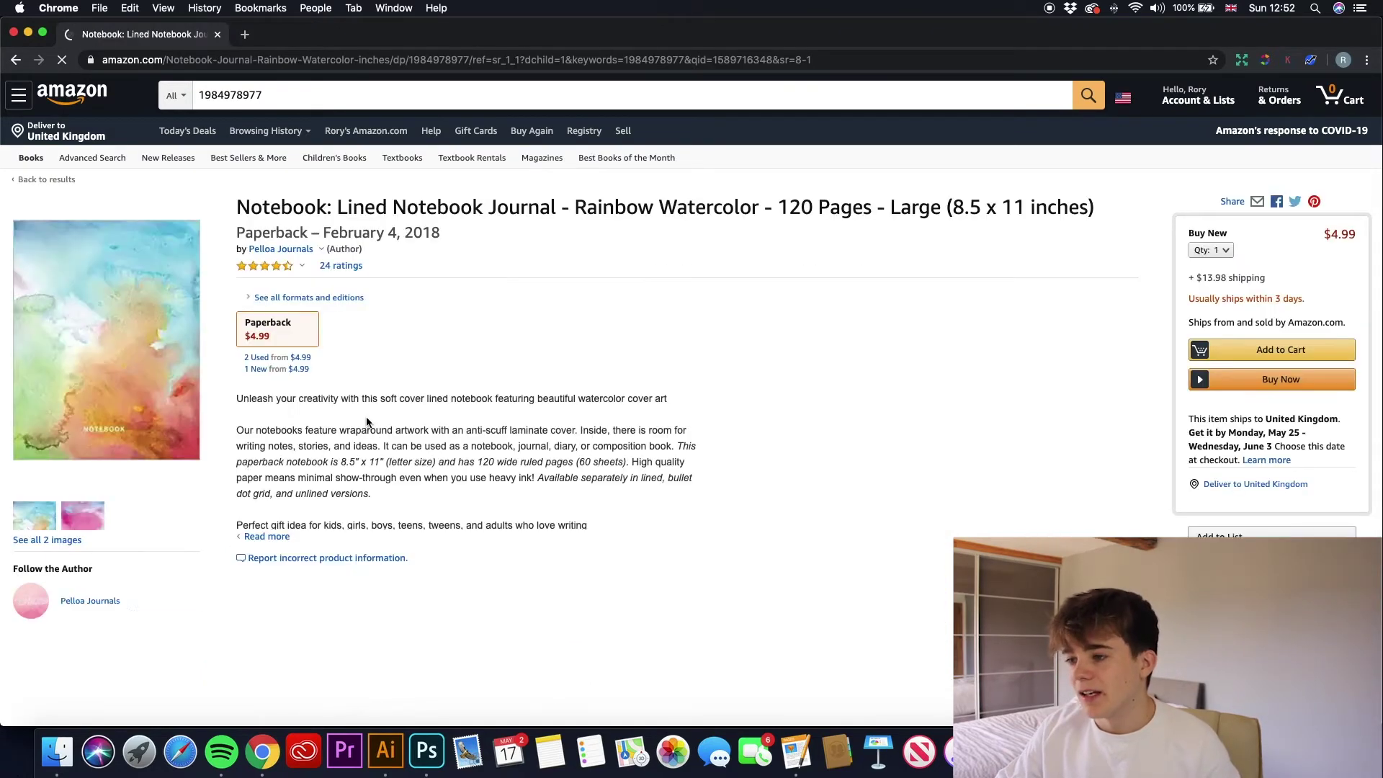
{"action": "scroll", "coordinate": [324, 446], "scroll_direction": "down", "scroll_amount": 2}
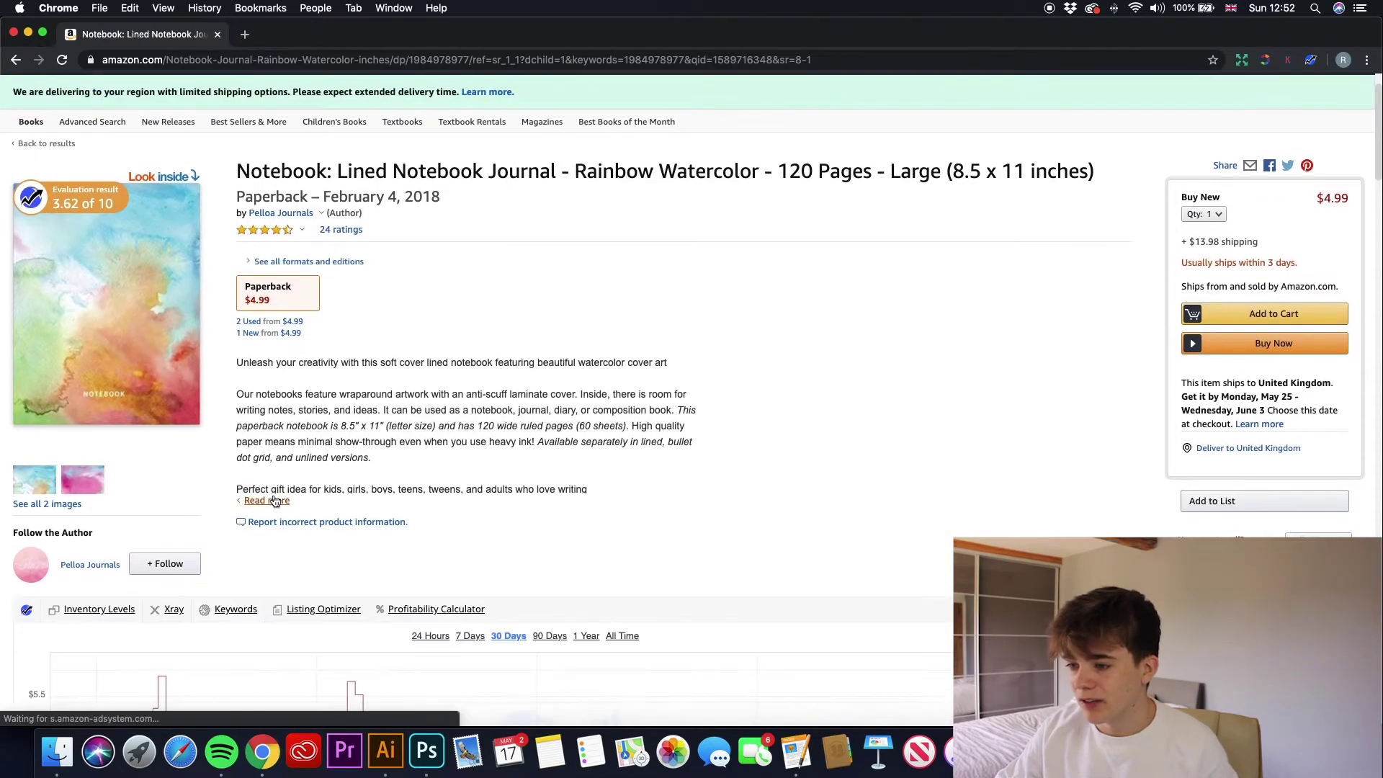
{"action": "left_click", "coordinate": [275, 501]}
{"action": "scroll", "coordinate": [313, 496], "scroll_direction": "down", "scroll_amount": 2}
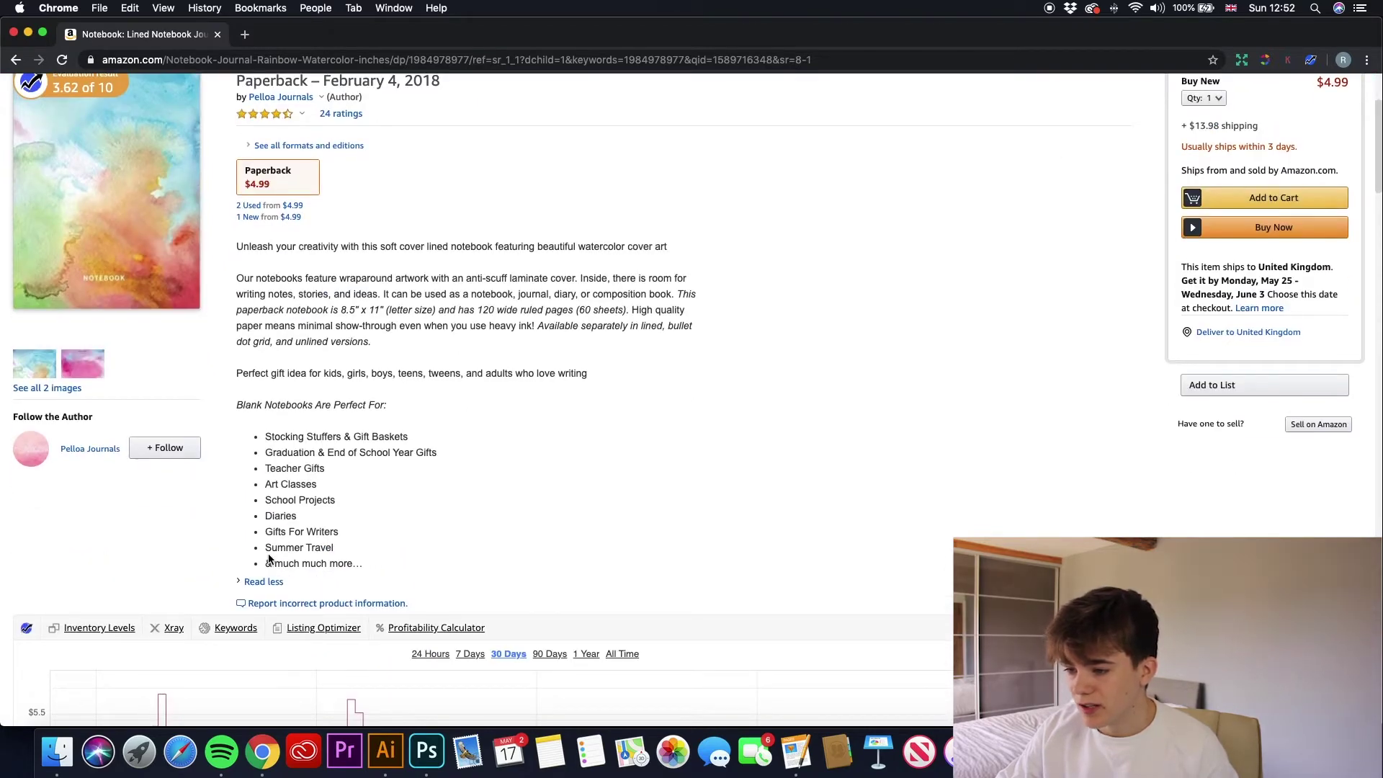
{"action": "scroll", "coordinate": [259, 555], "scroll_direction": "up", "scroll_amount": 3}
{"action": "left_click", "coordinate": [278, 97]}
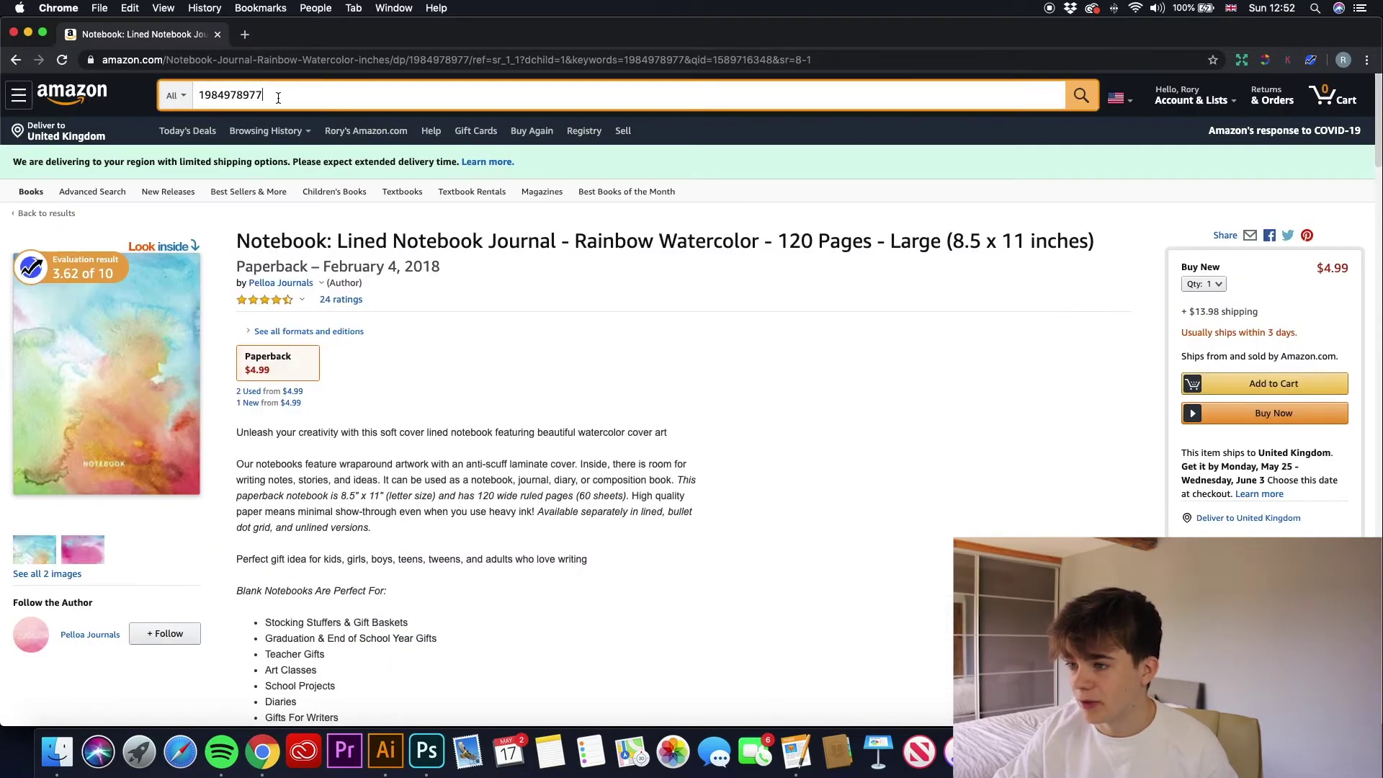
{"action": "type", "text": "+ summer"}
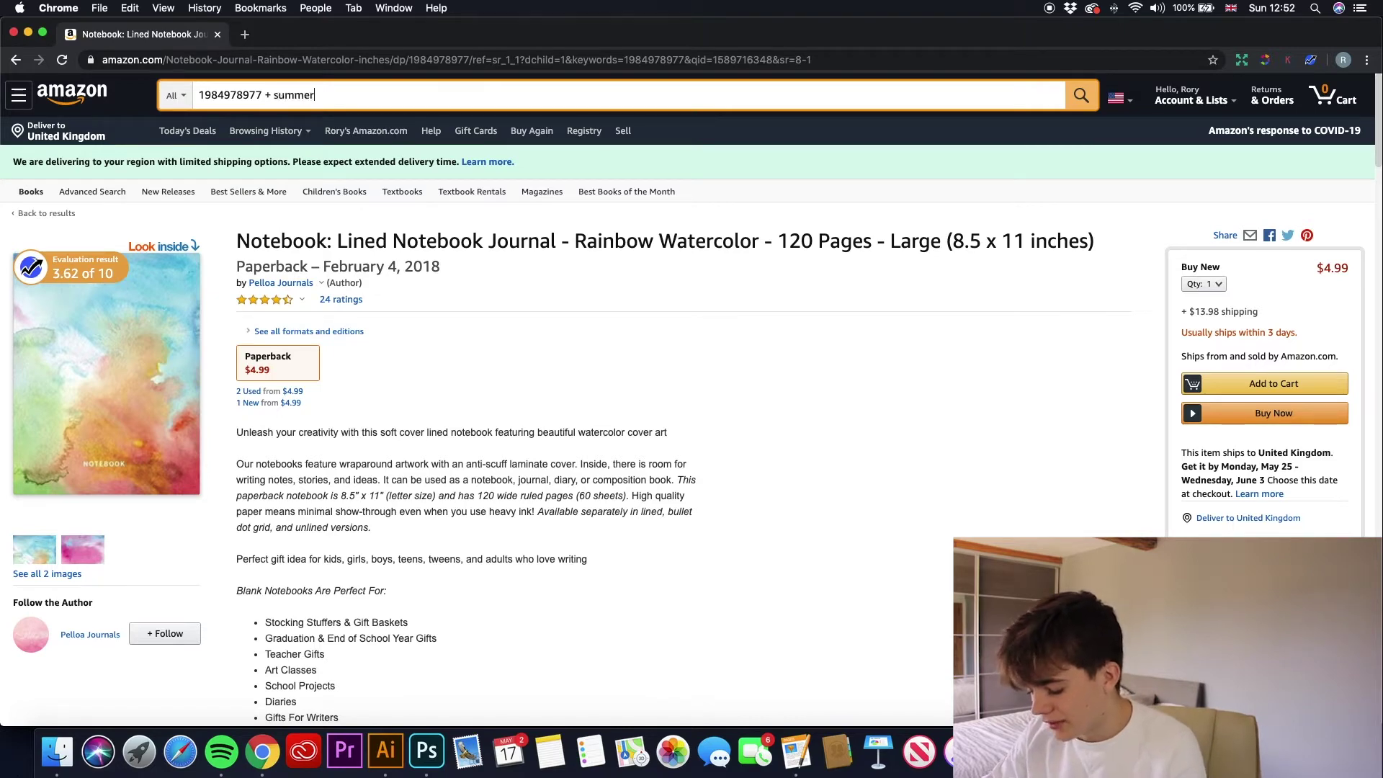
{"action": "type", "text": " travel"}
{"action": "key", "text": "Return"}
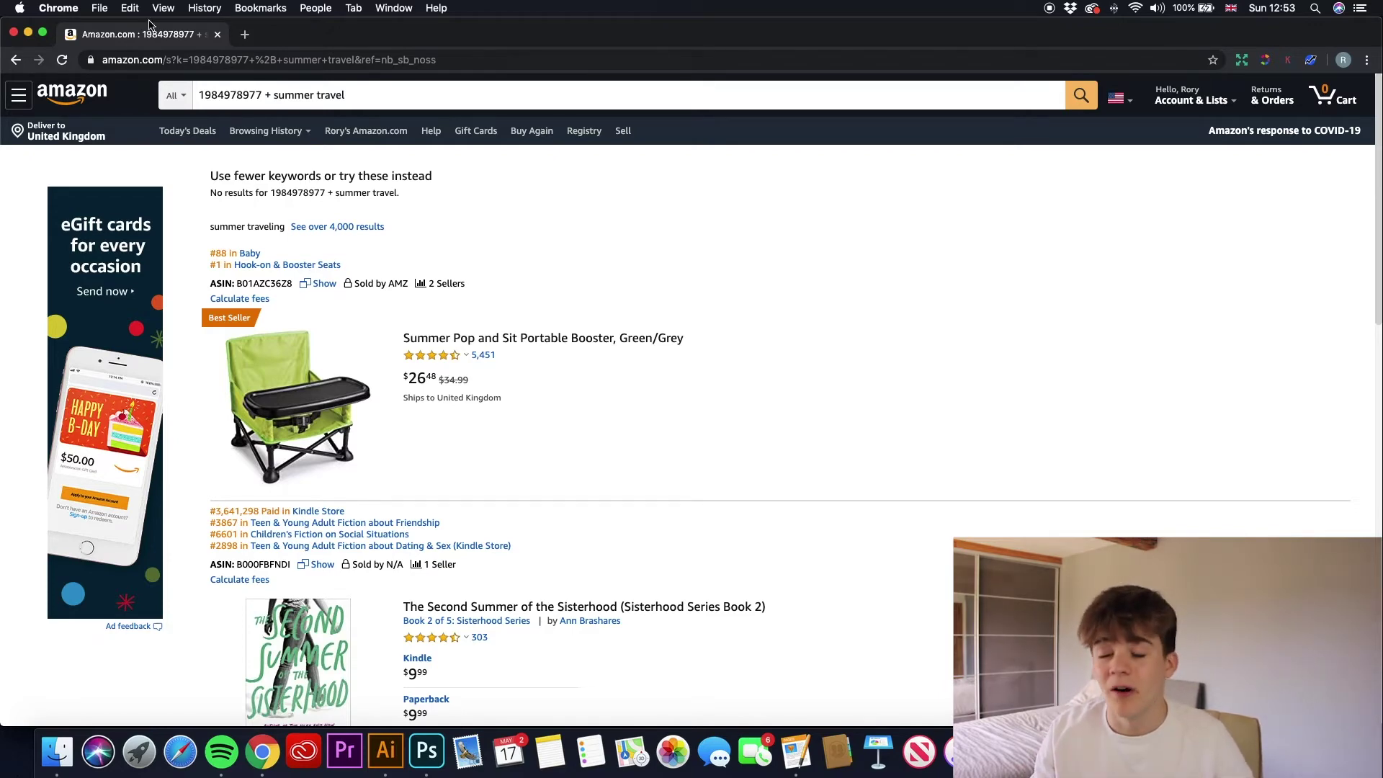
{"action": "left_click", "coordinate": [17, 60]}
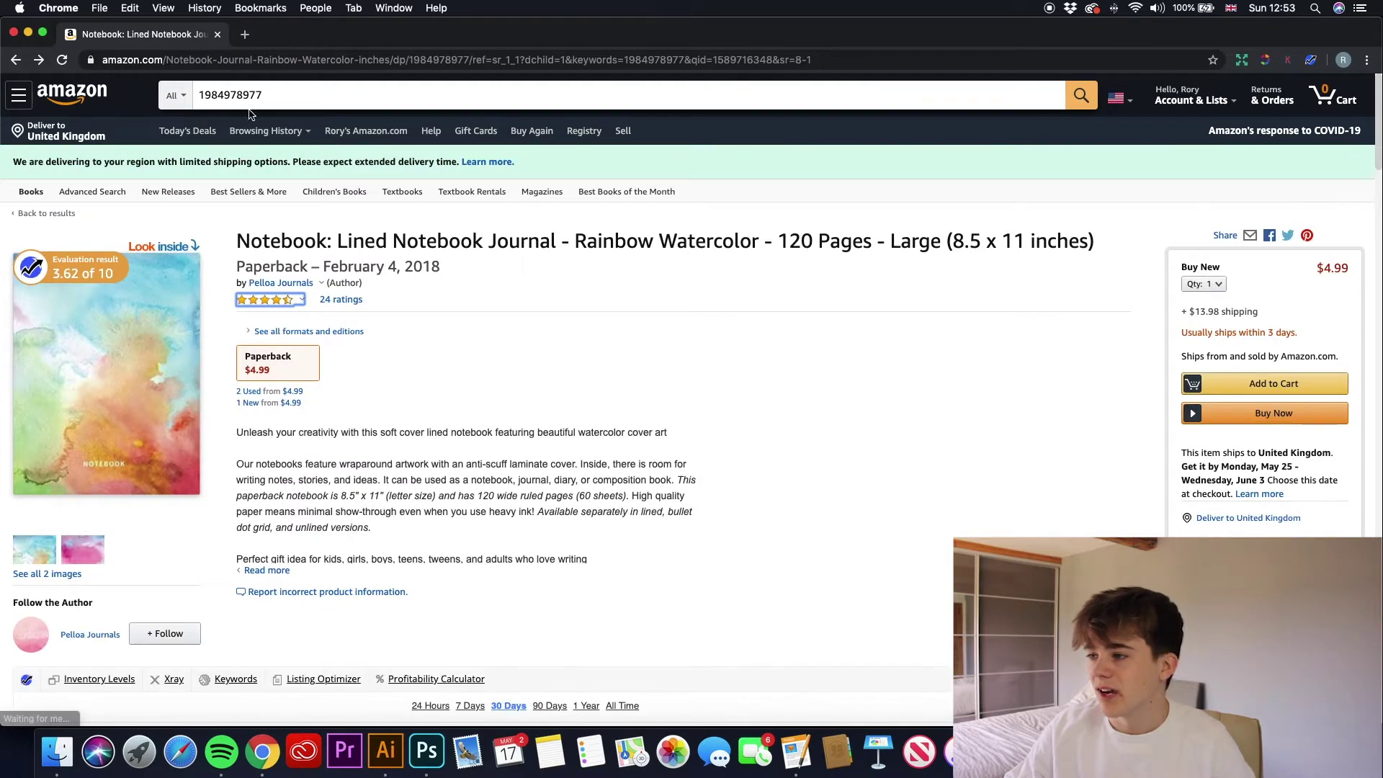
{"action": "left_click", "coordinate": [285, 94]}
{"action": "type", "text": "+ "}
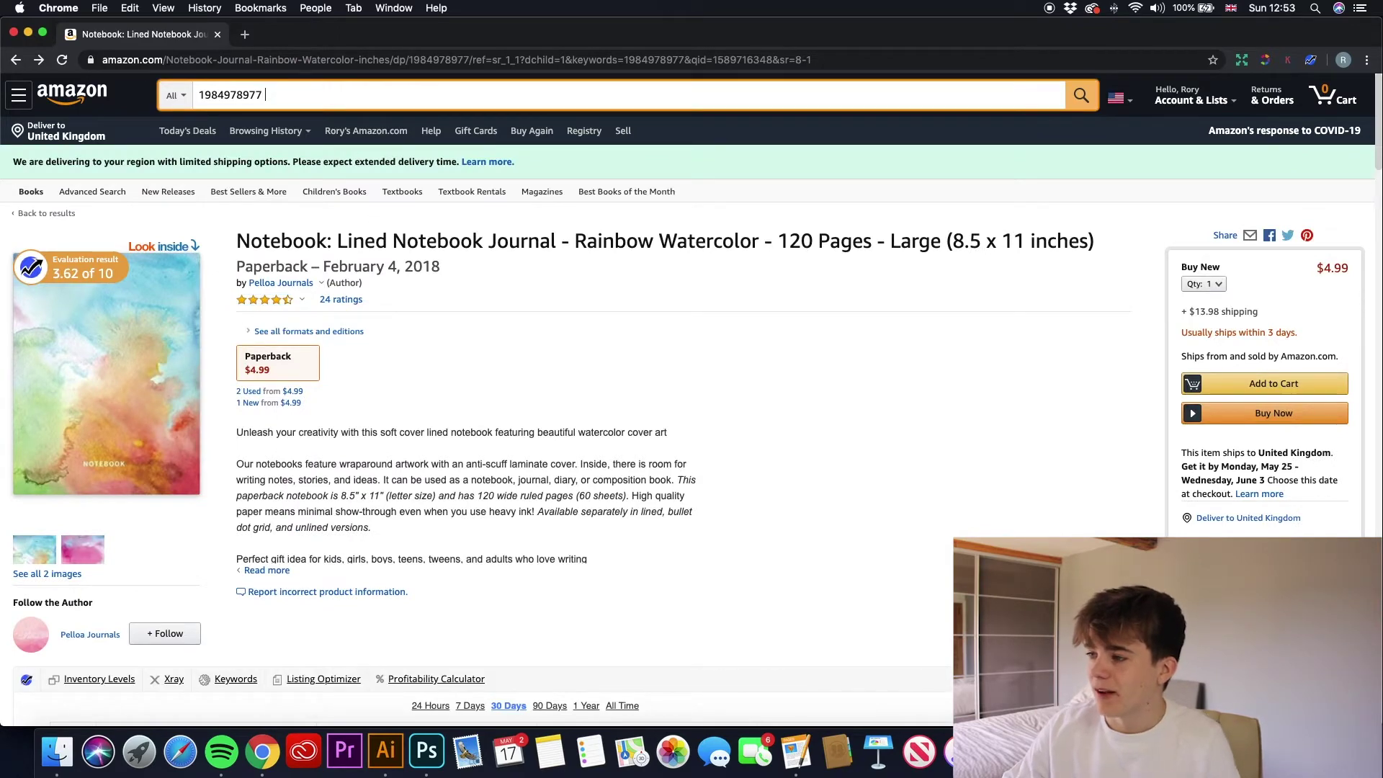
{"action": "type", "text": "rainbow watercolor"}
{"action": "key", "text": "Return"}
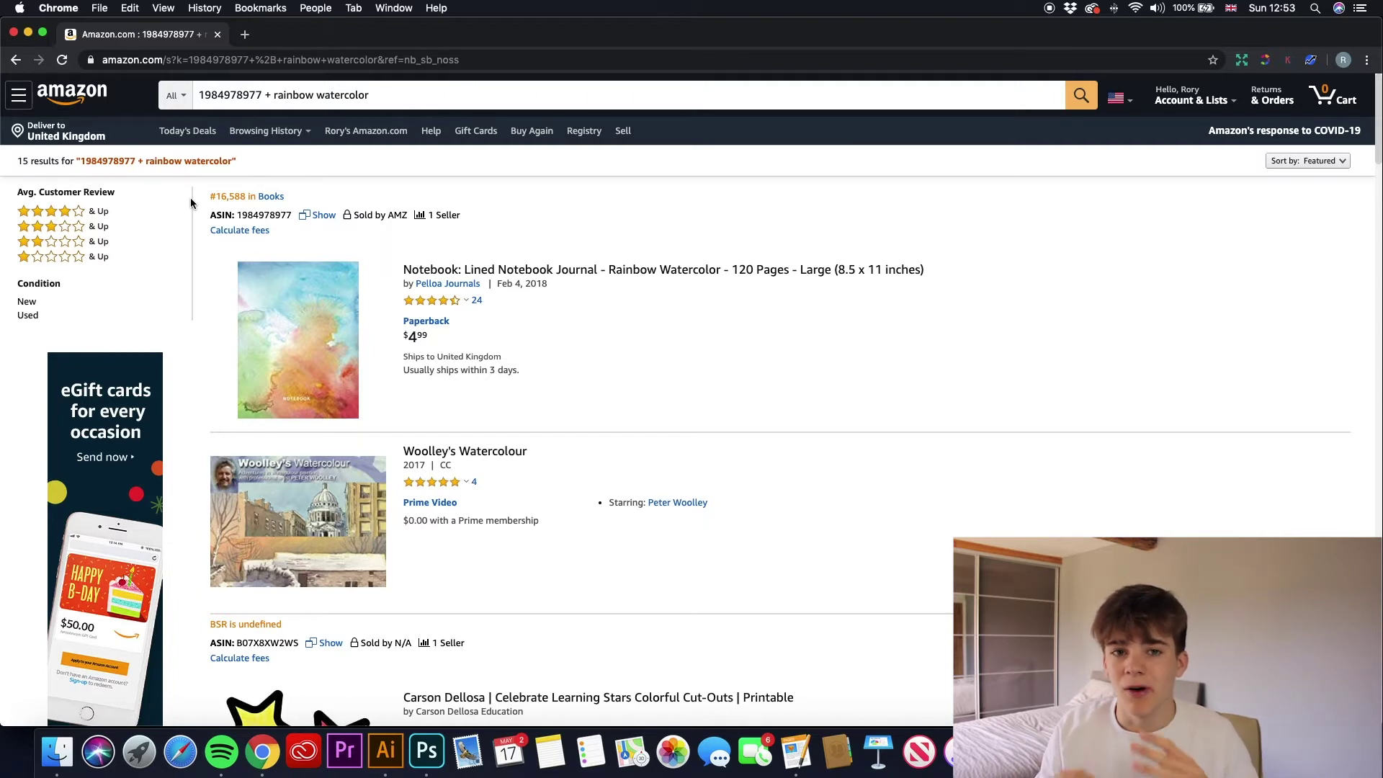
- Return to the "lined notebook" results and bring up the keyword suggestions for that search term
{"action": "key", "text": "super+bracketleft"}
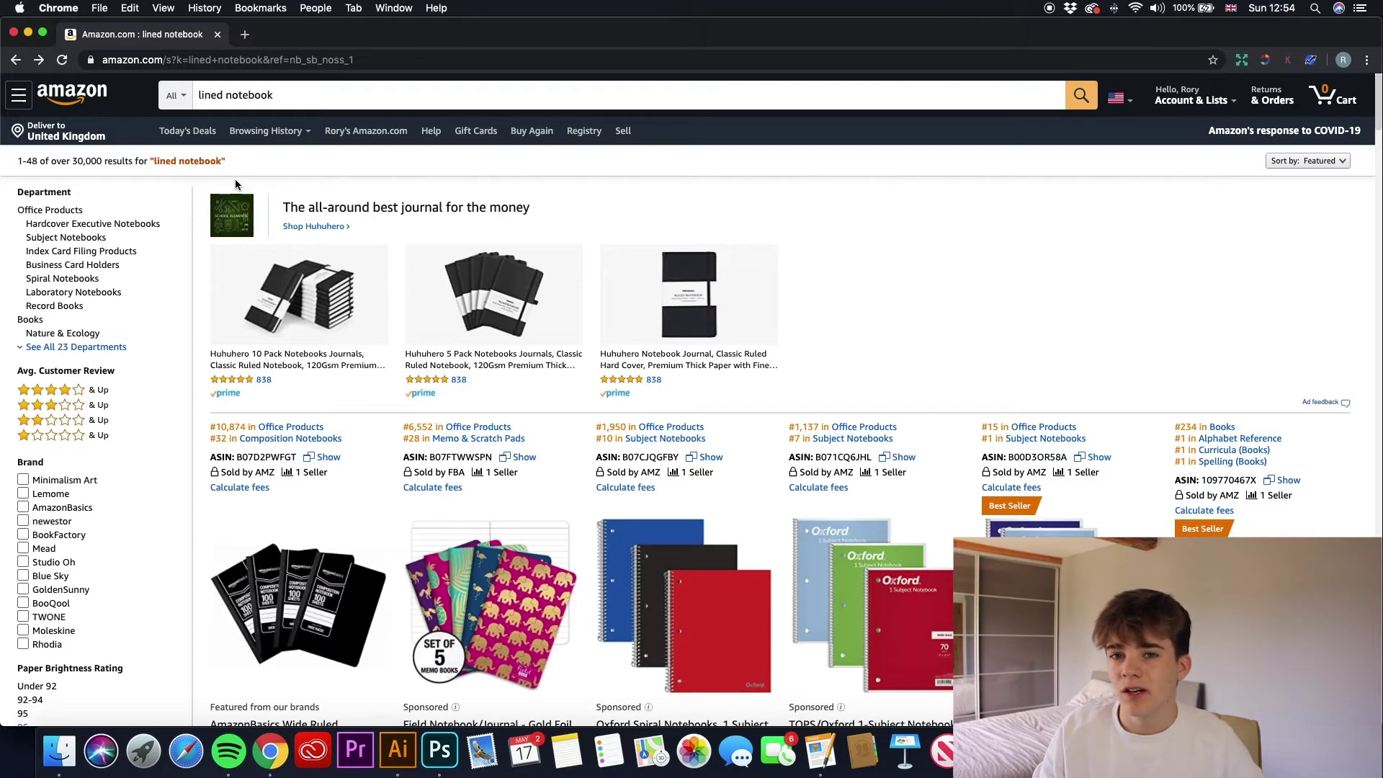
{"action": "left_click", "coordinate": [284, 101]}
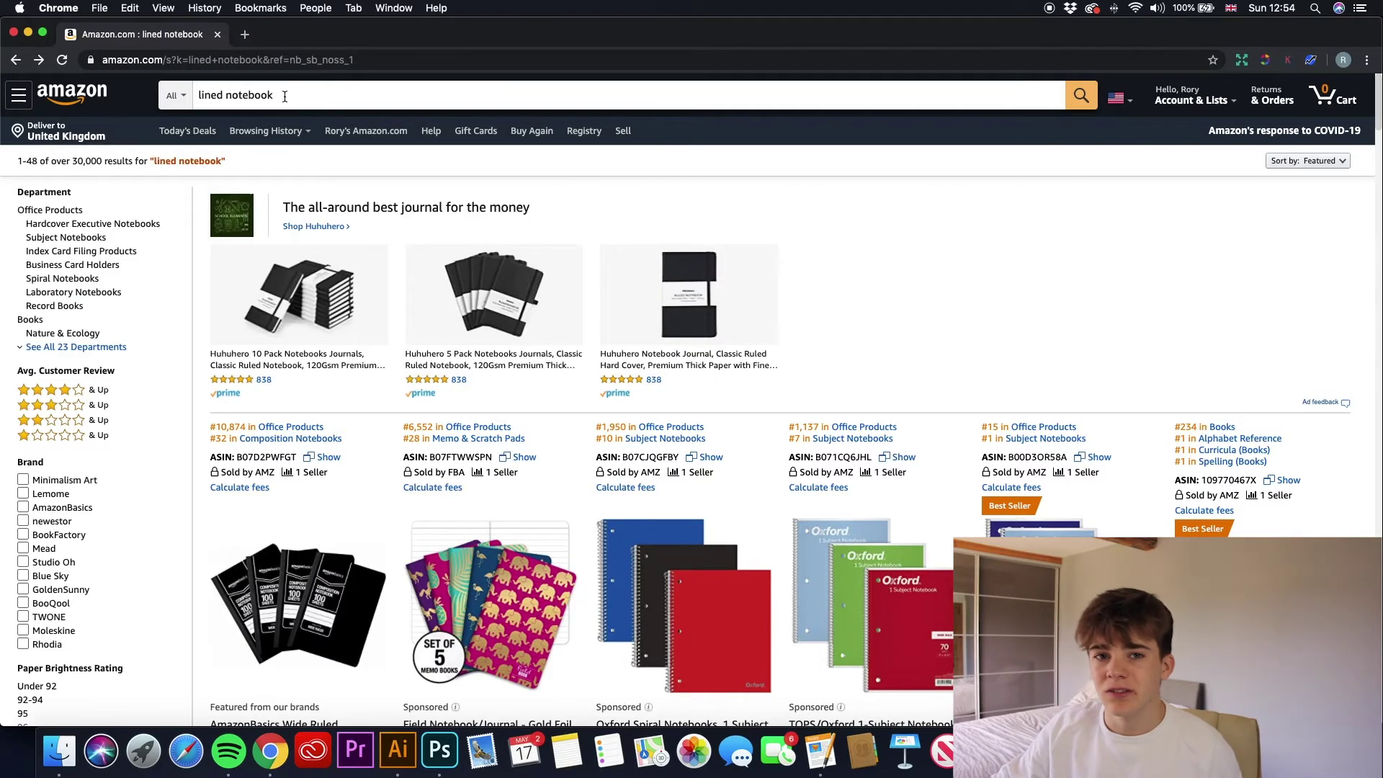
{"action": "left_click", "coordinate": [285, 96]}
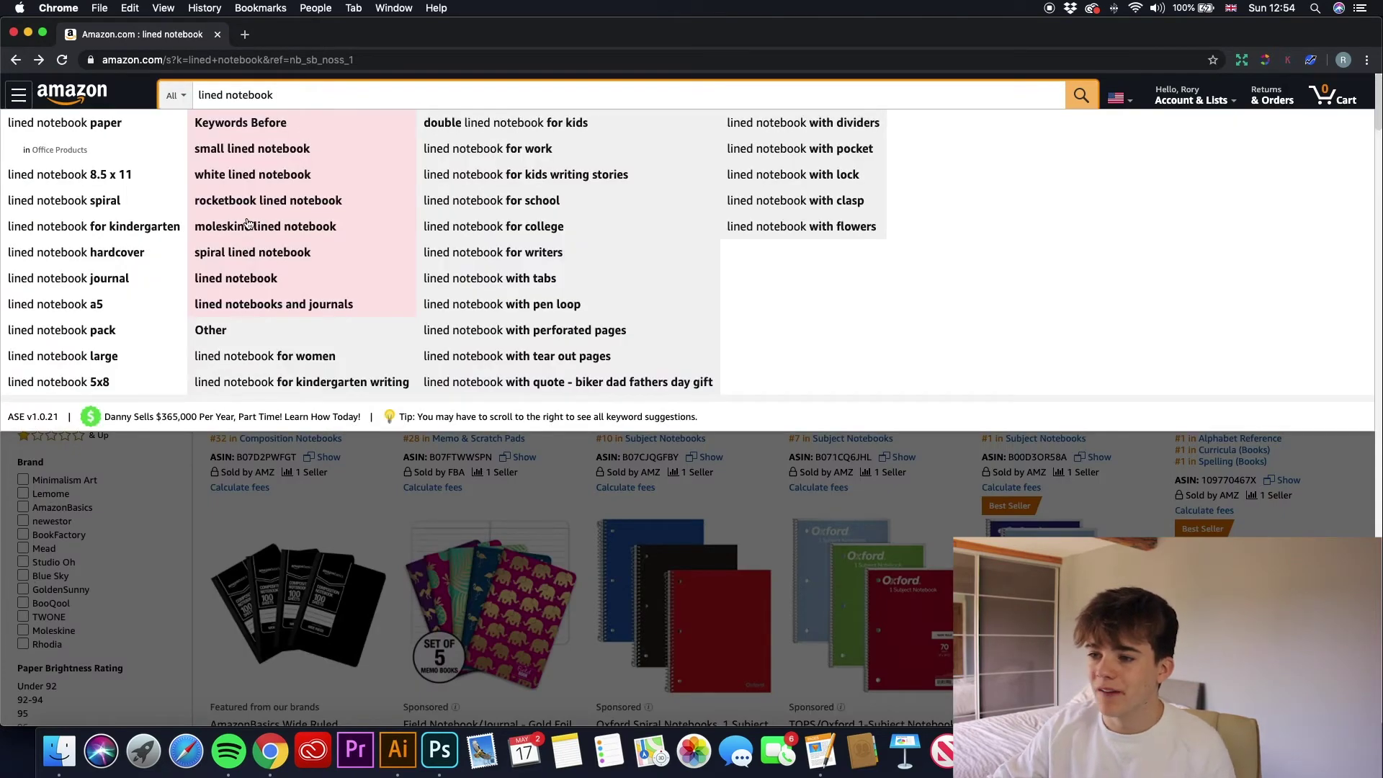
- Search for the suggested phrase "lined notebook for kindergarten" and look through the best-selling books in the results
{"action": "left_click", "coordinate": [91, 229]}
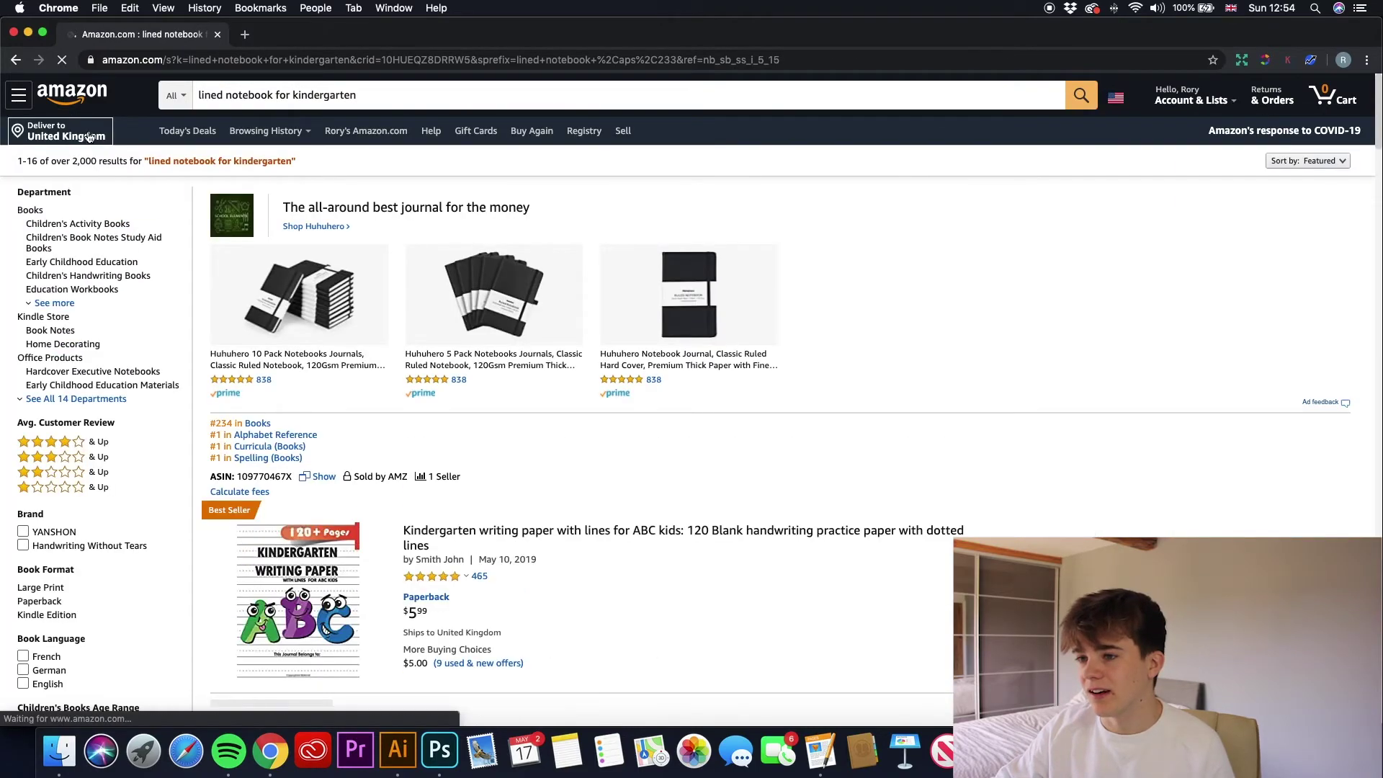
{"action": "scroll", "coordinate": [407, 443], "scroll_direction": "down", "scroll_amount": 5}
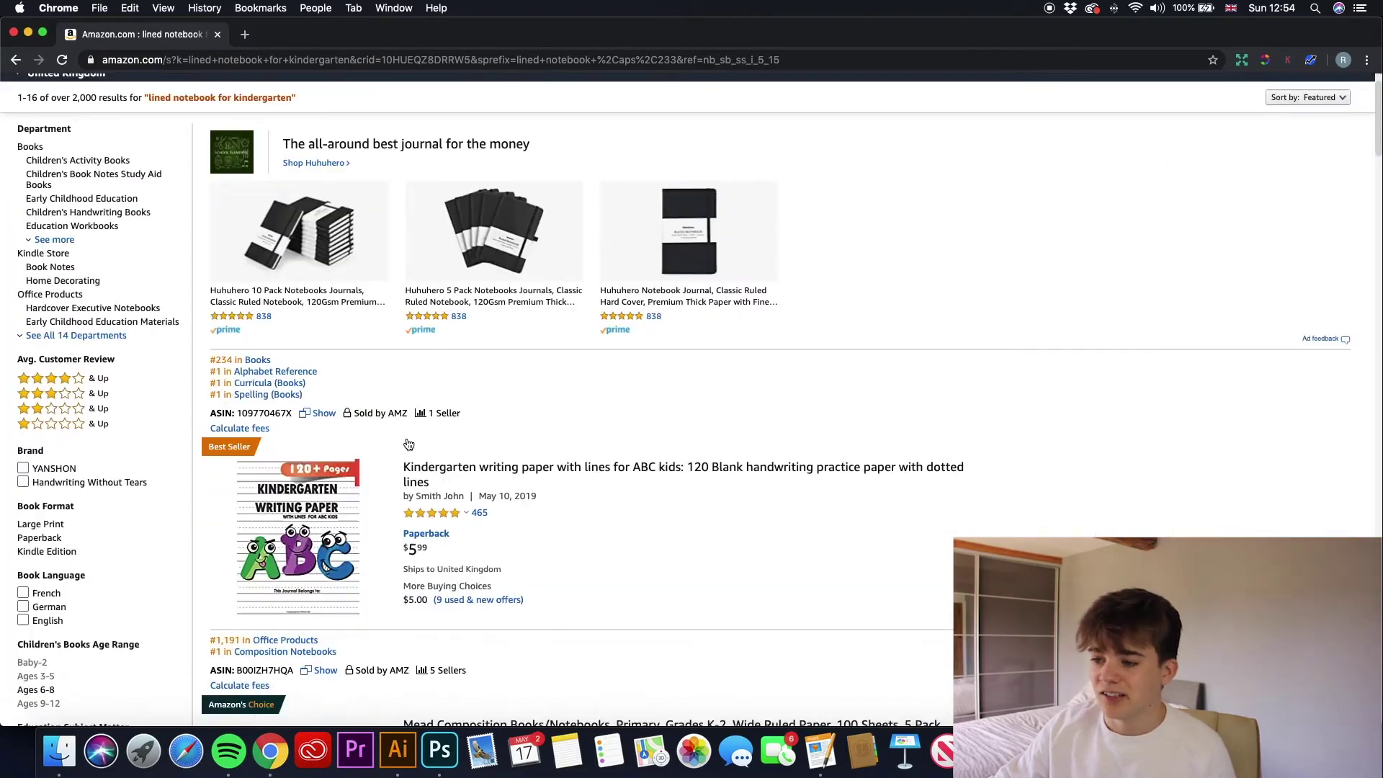
{"action": "scroll", "coordinate": [408, 442], "scroll_direction": "down", "scroll_amount": 1}
{"action": "scroll", "coordinate": [407, 423], "scroll_direction": "down", "scroll_amount": 4}
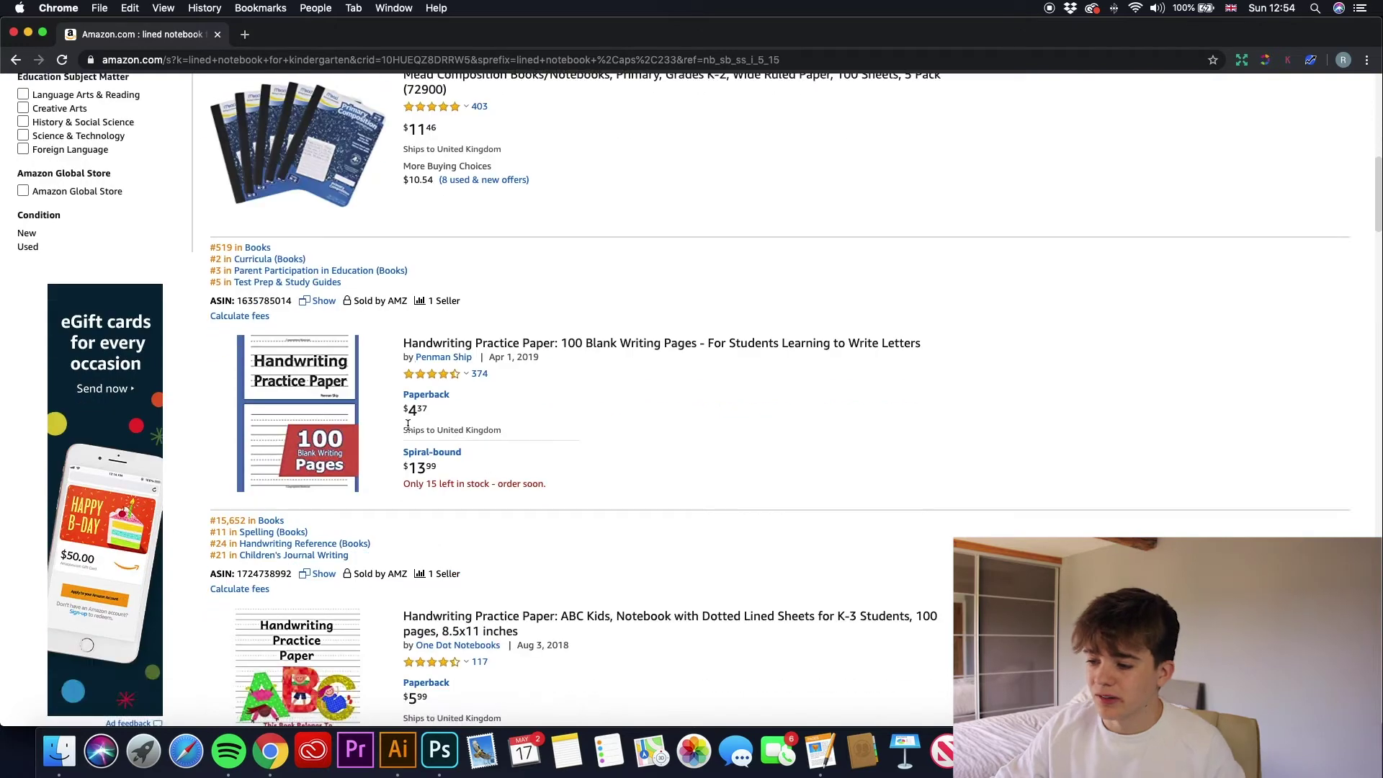
{"action": "scroll", "coordinate": [407, 424], "scroll_direction": "up", "scroll_amount": 8}
{"action": "scroll", "coordinate": [295, 342], "scroll_direction": "up", "scroll_amount": 2}
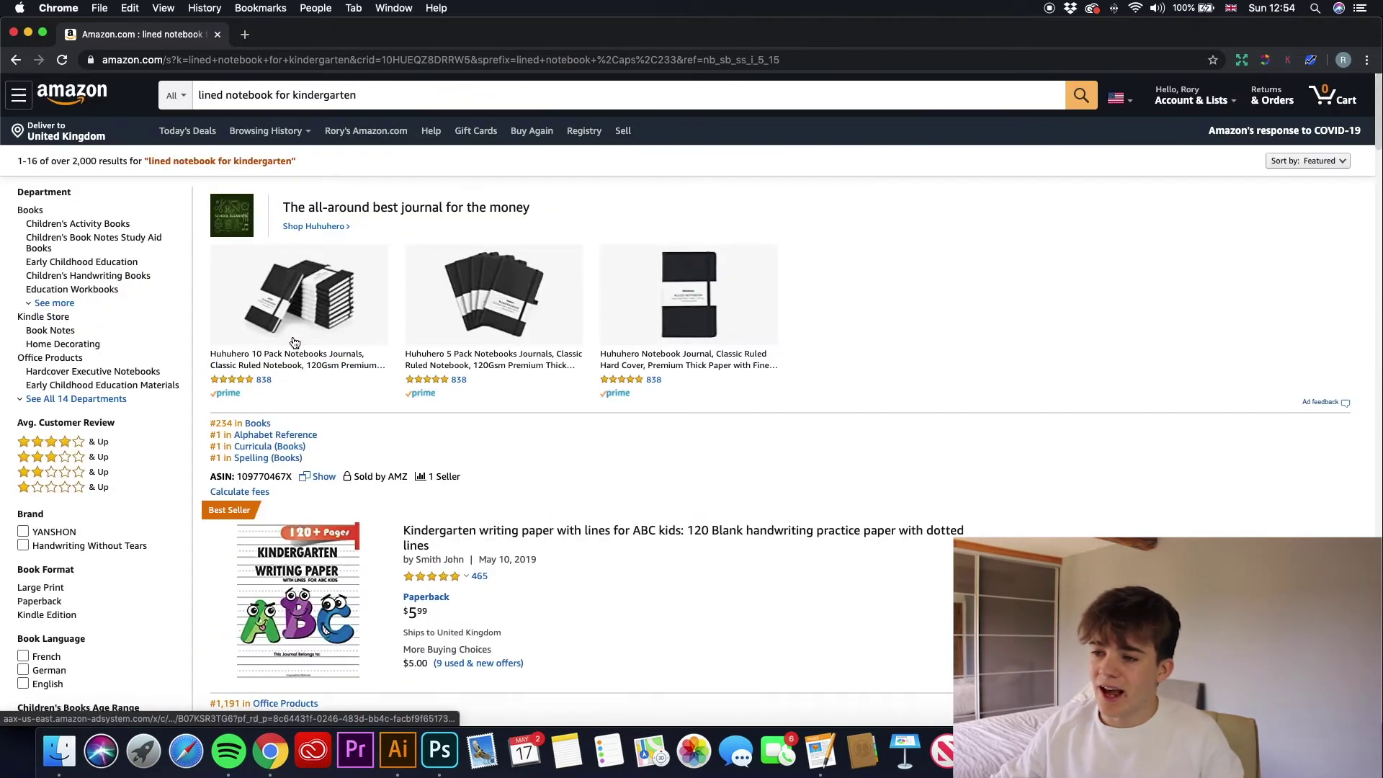
- Narrow the search to "lined notebook for kindergarten girls"
{"action": "left_click", "coordinate": [377, 91]}
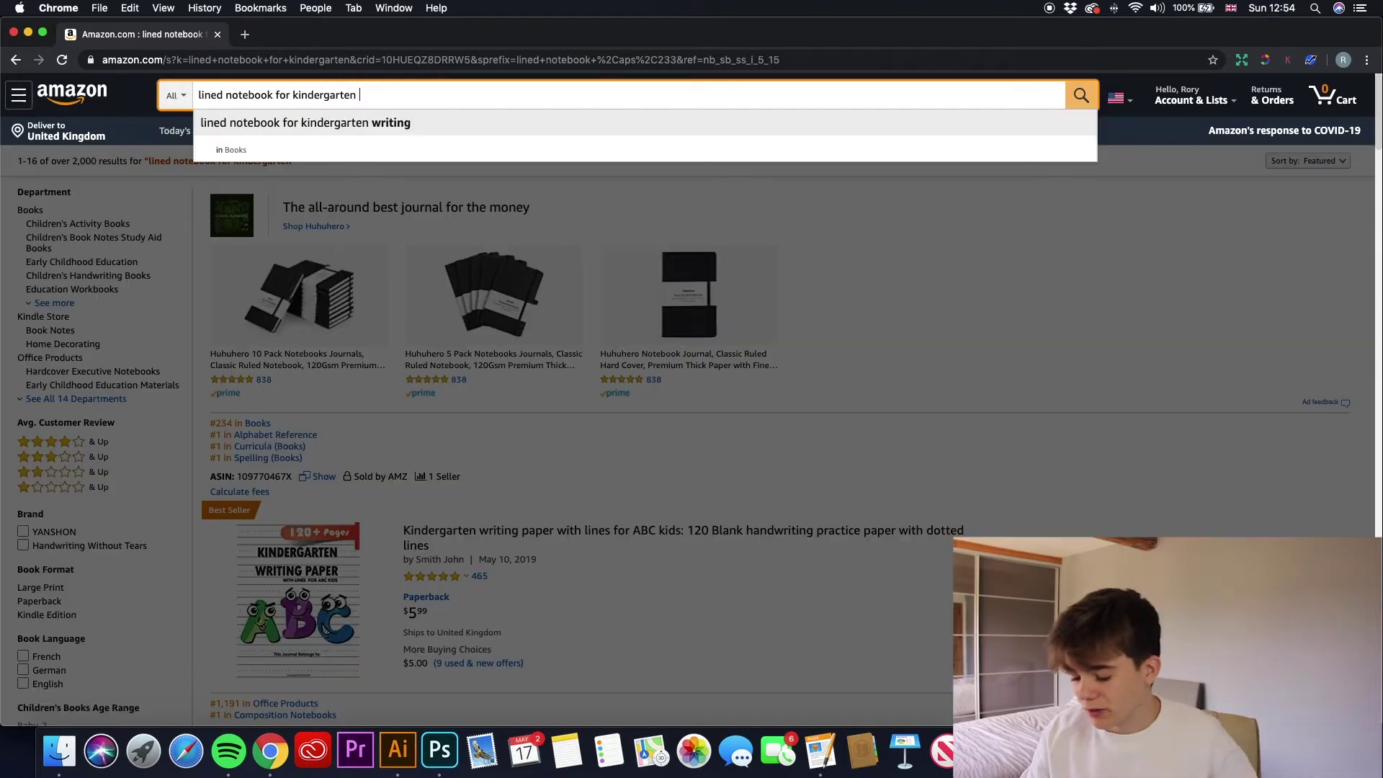
{"action": "type", "text": "gi"}
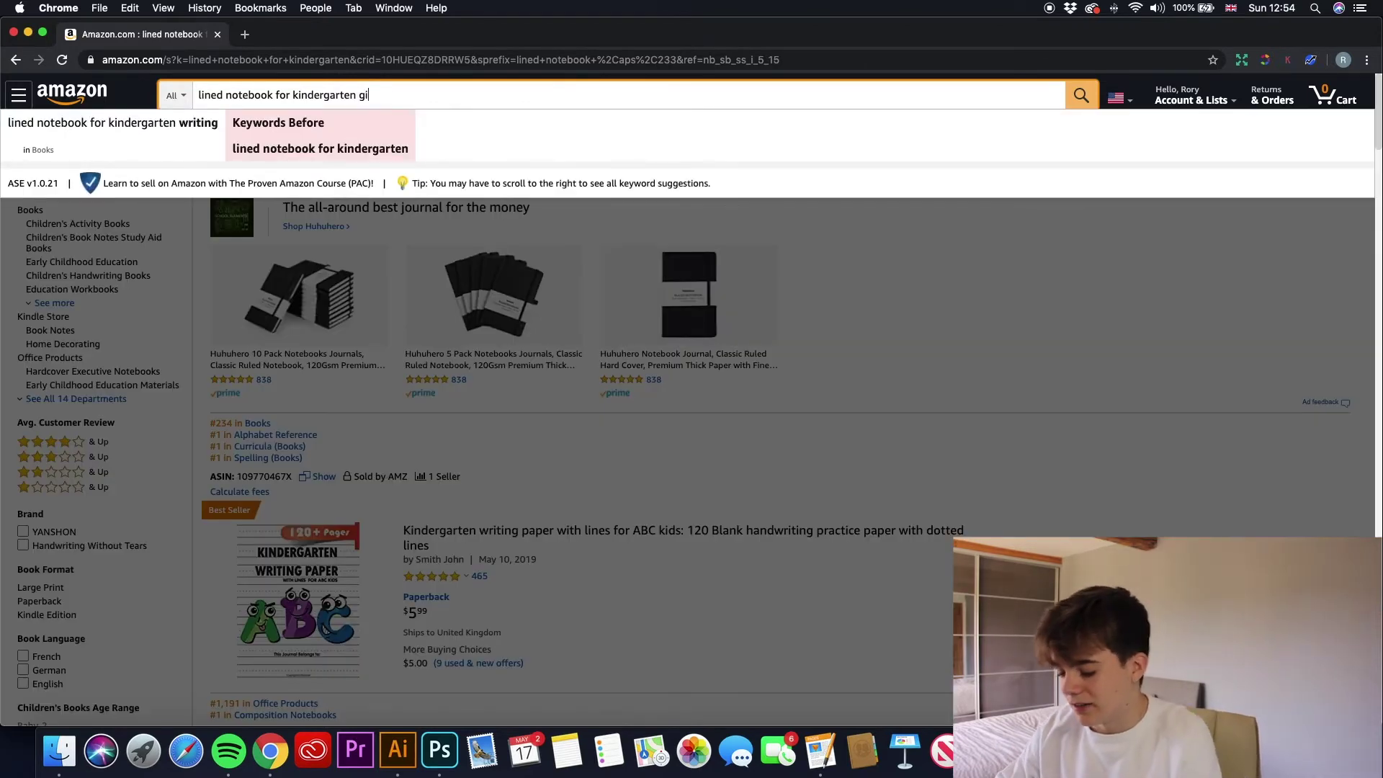
{"action": "type", "text": "rls"}
{"action": "key", "text": "Return"}
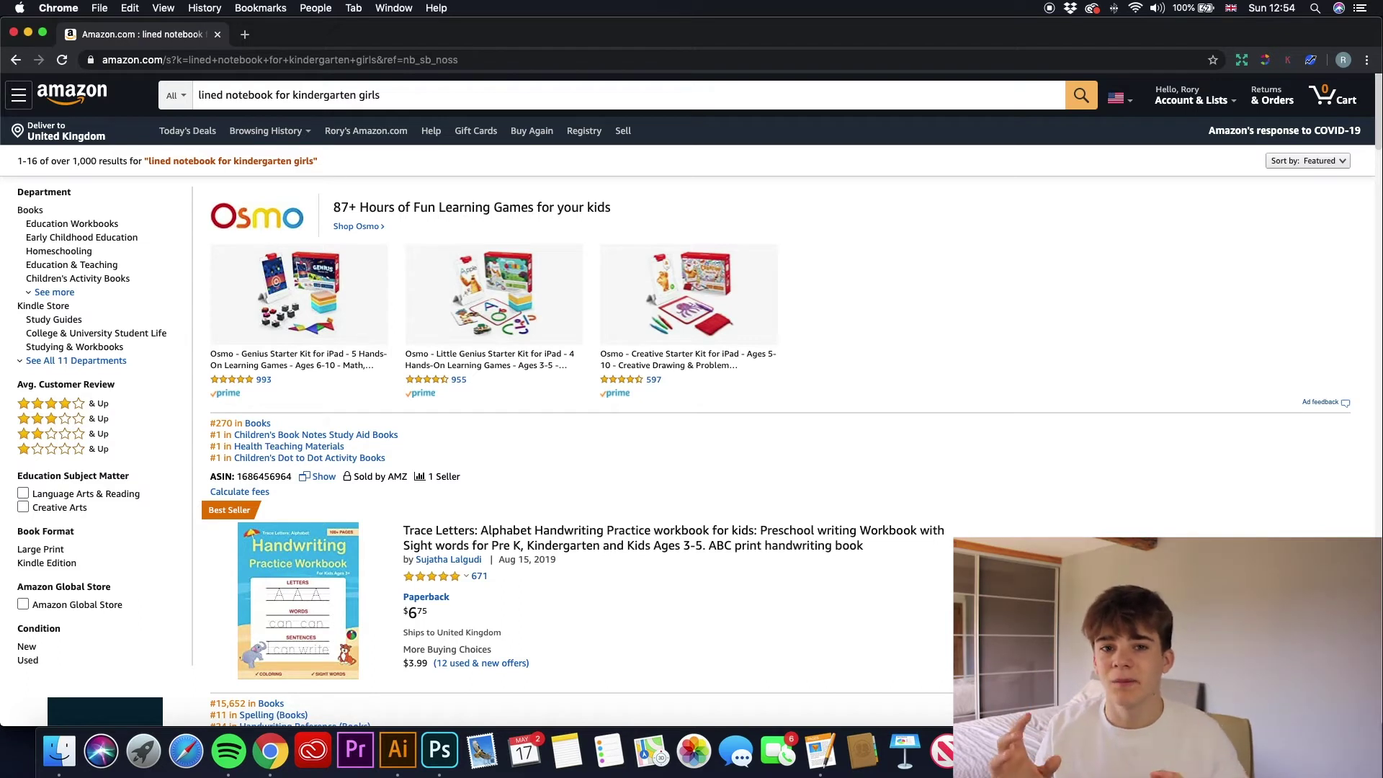
- Search for "activity books" and open the Unicorn Activity Book for Kids Ages 4-8 listing
{"action": "left_click_drag", "start_coordinate": [375, 95], "coordinate": [193, 96]}
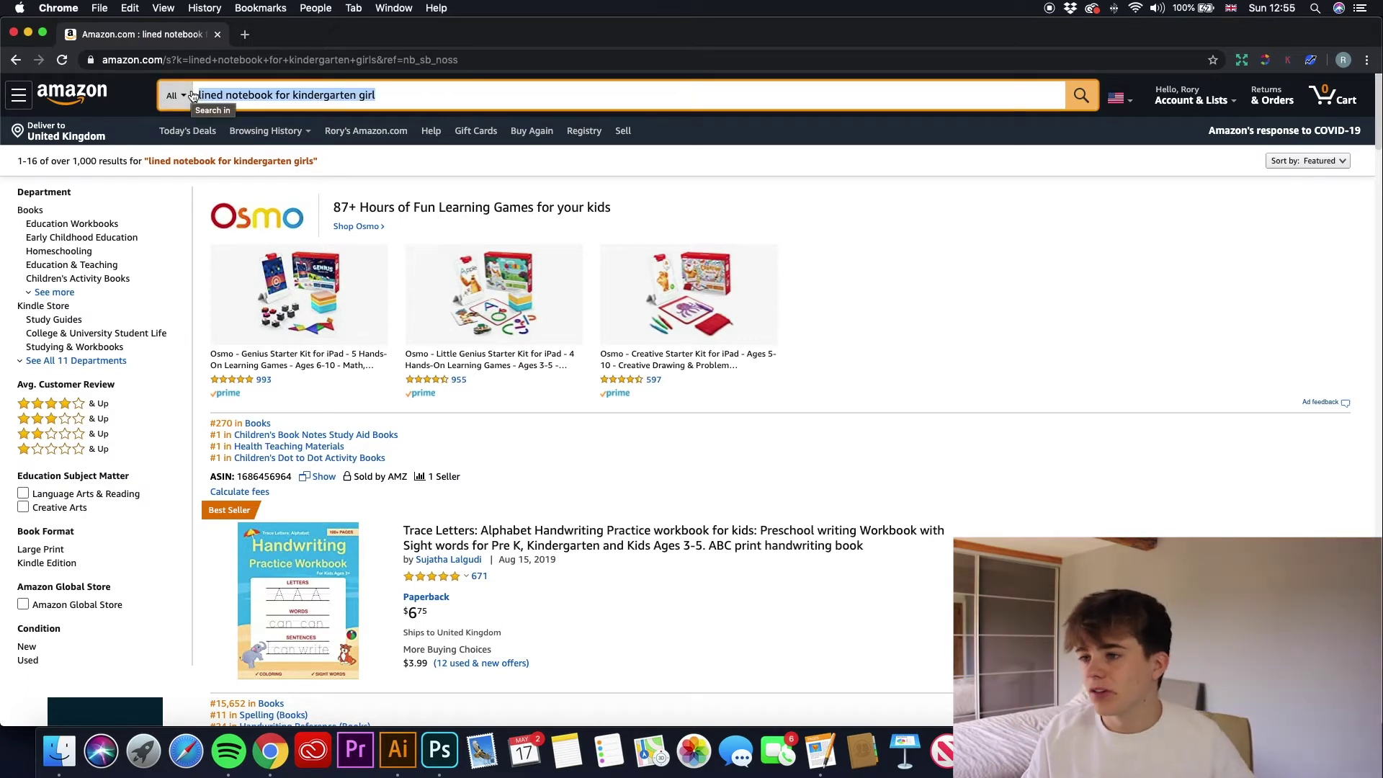
{"action": "type", "text": "activit"}
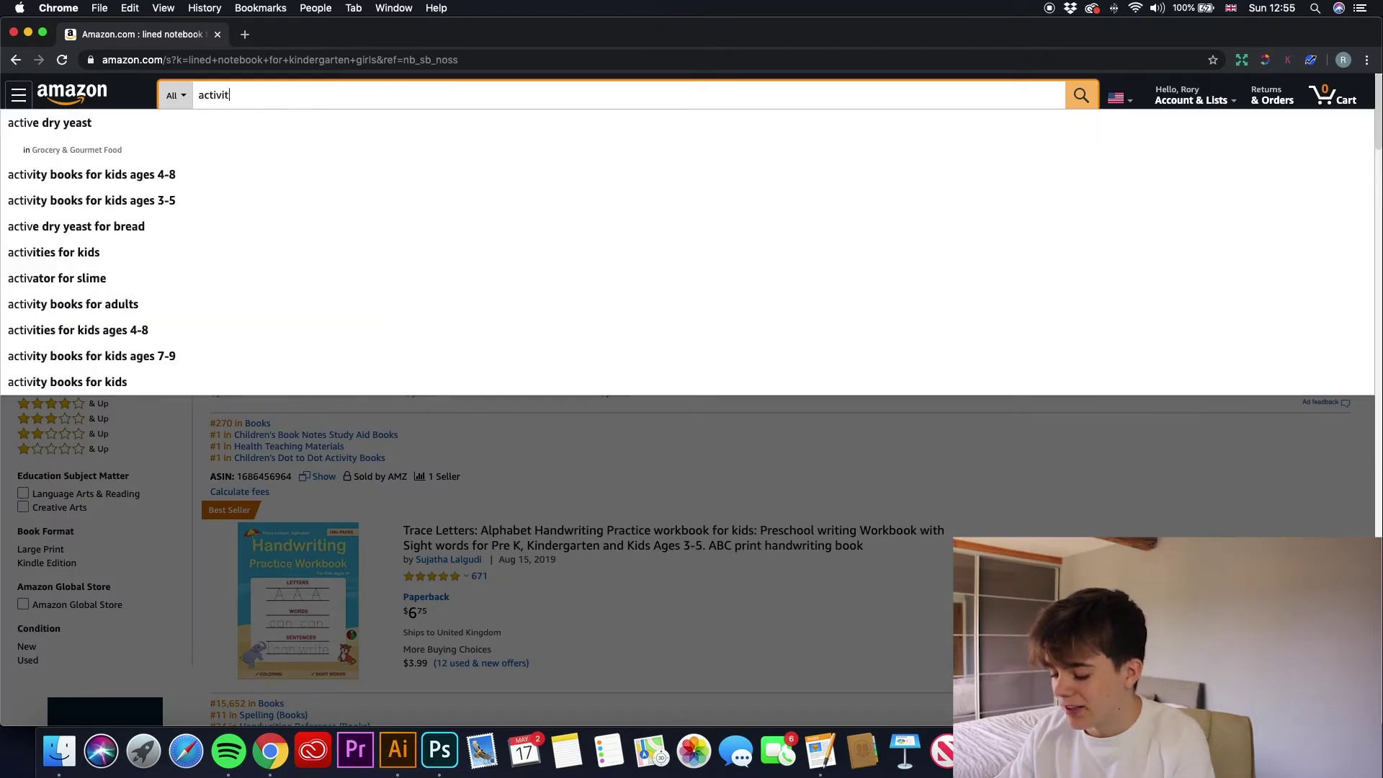
{"action": "type", "text": "y books"}
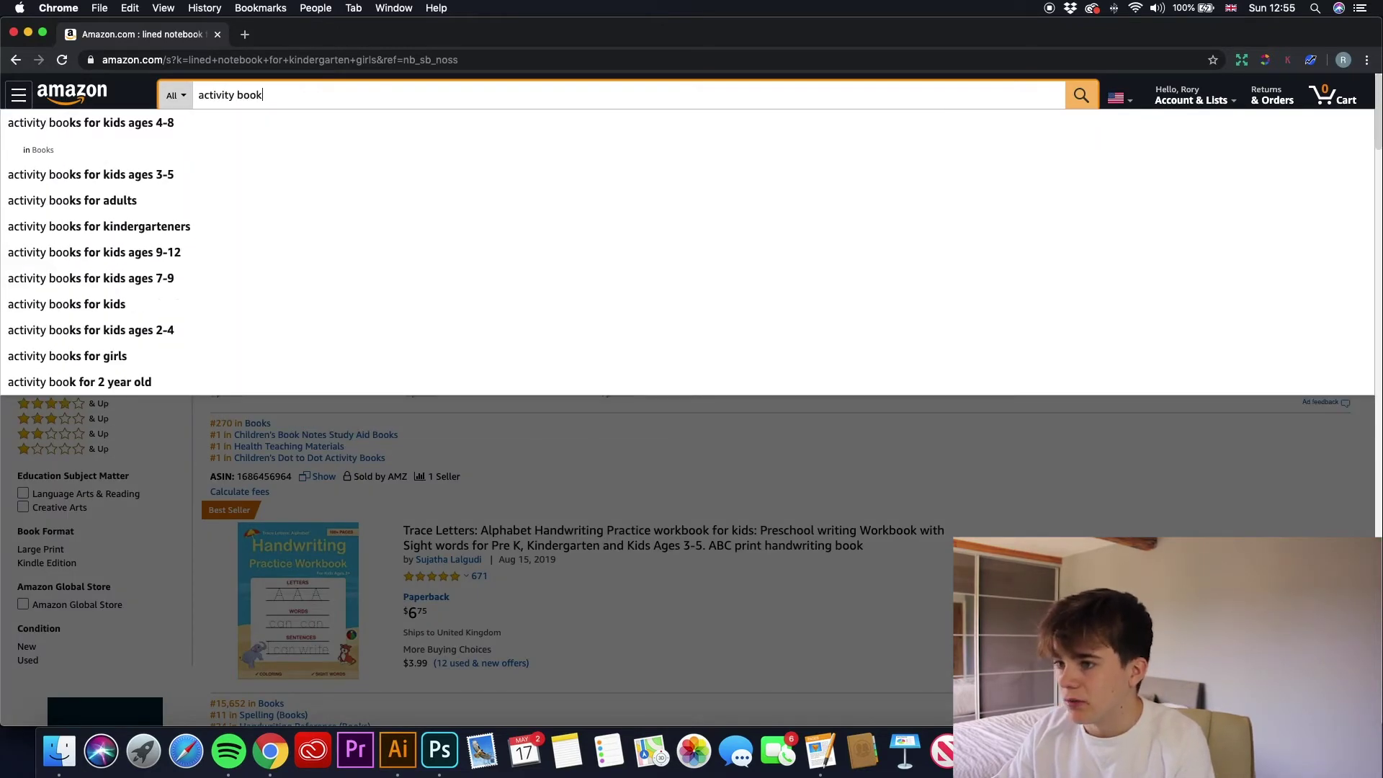
{"action": "key", "text": "Return"}
{"action": "scroll", "coordinate": [293, 539], "scroll_direction": "down", "scroll_amount": 1}
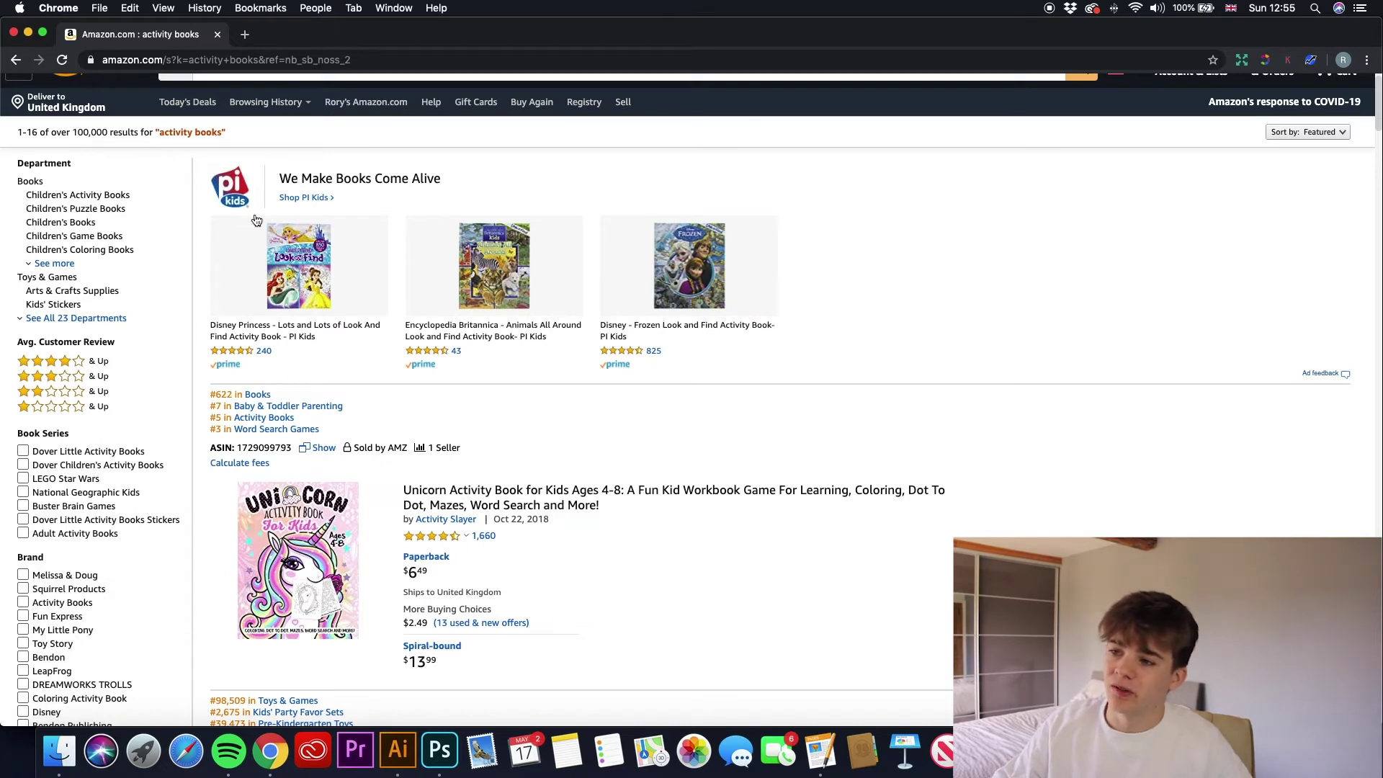
{"action": "left_click", "coordinate": [322, 517]}
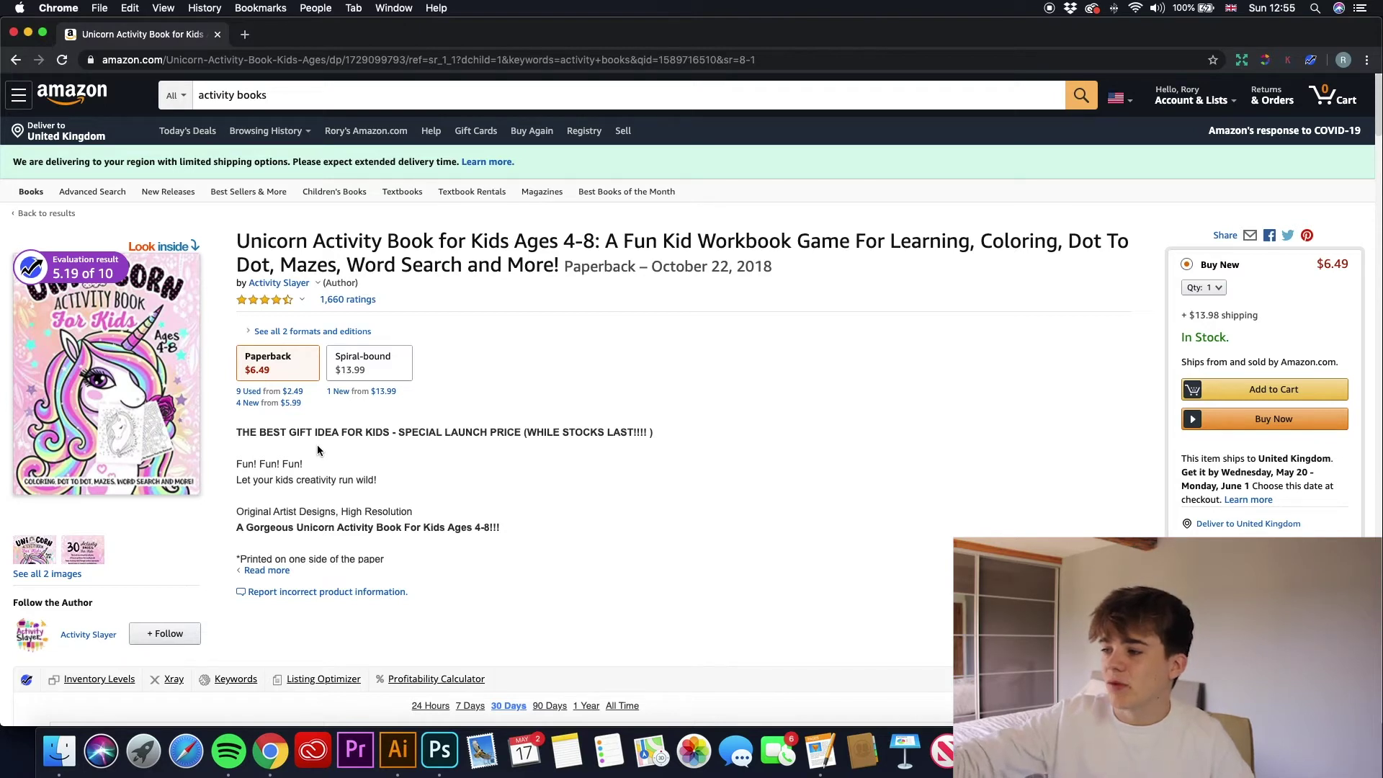
- Extend the search to "activity books kids ages 4-8" and open the Unicorn Activity Book listing from those results
{"action": "left_click", "coordinate": [329, 106]}
{"action": "type", "text": "kids "}
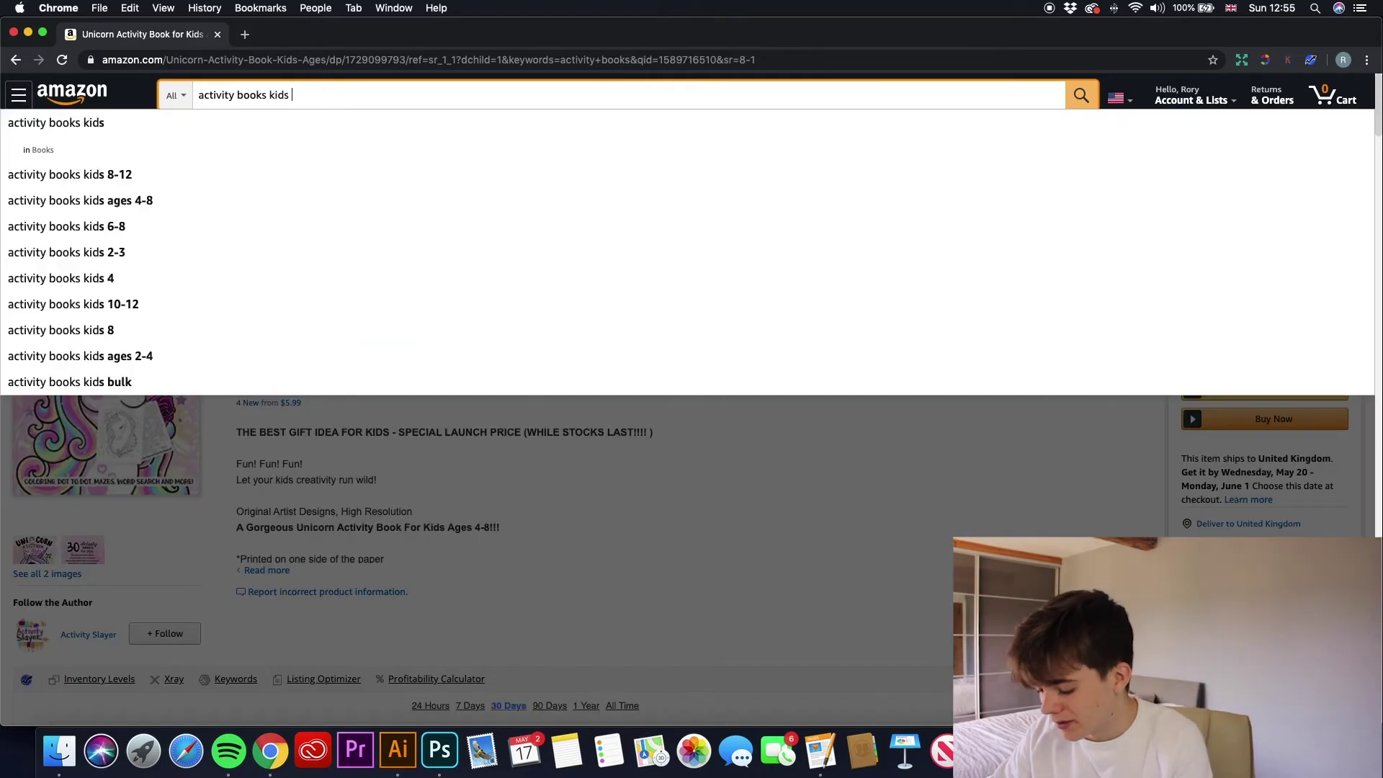
{"action": "type", "text": "ages 4-8"}
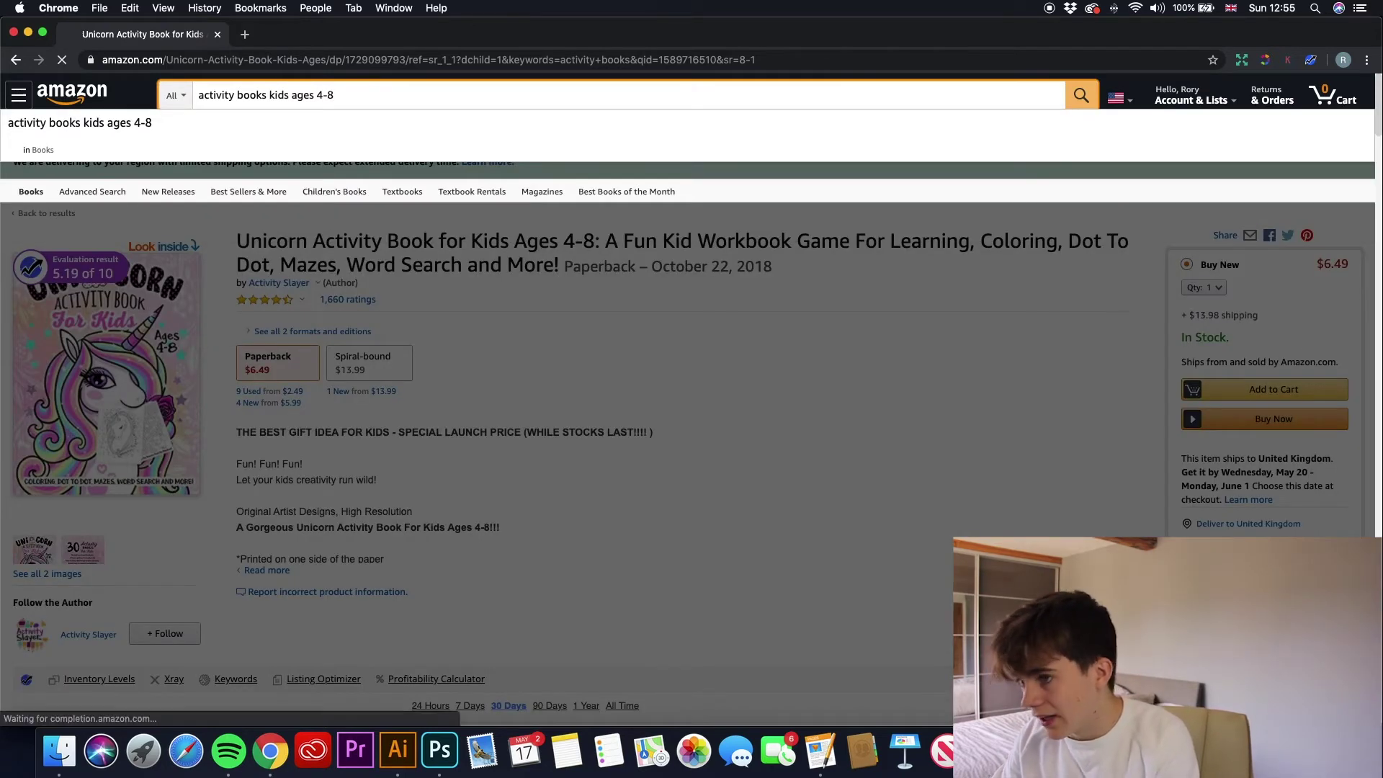
{"action": "key", "text": "Return"}
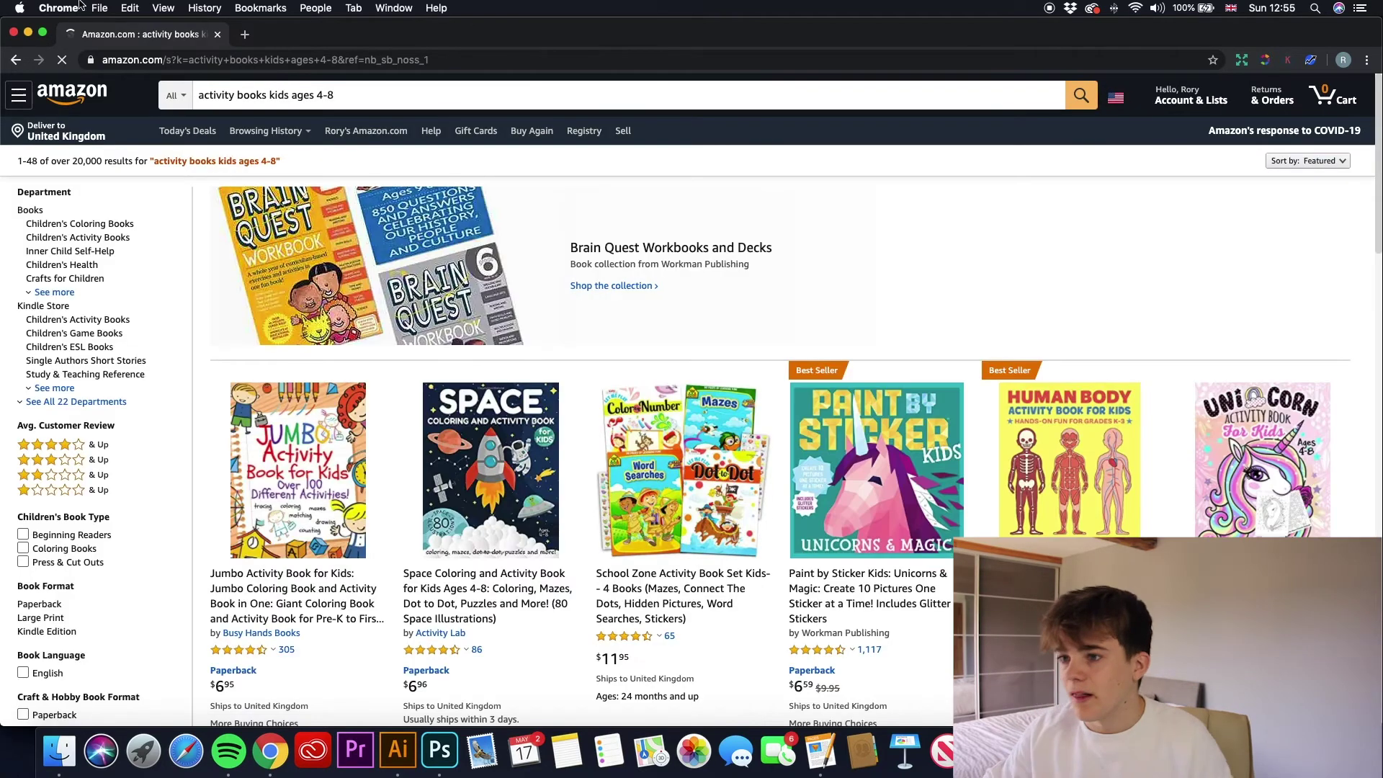
{"action": "scroll", "coordinate": [819, 446], "scroll_direction": "down", "scroll_amount": 5}
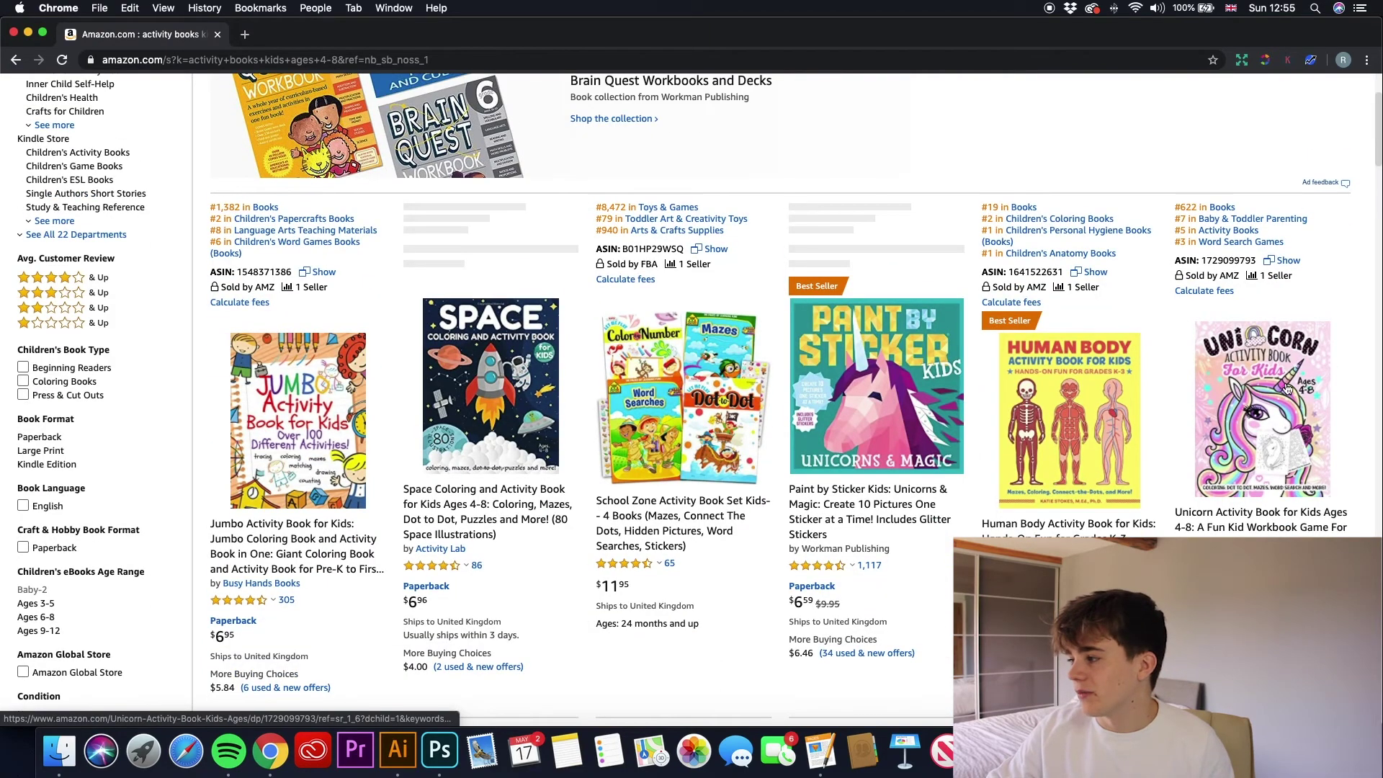
{"action": "left_click", "coordinate": [1291, 394]}
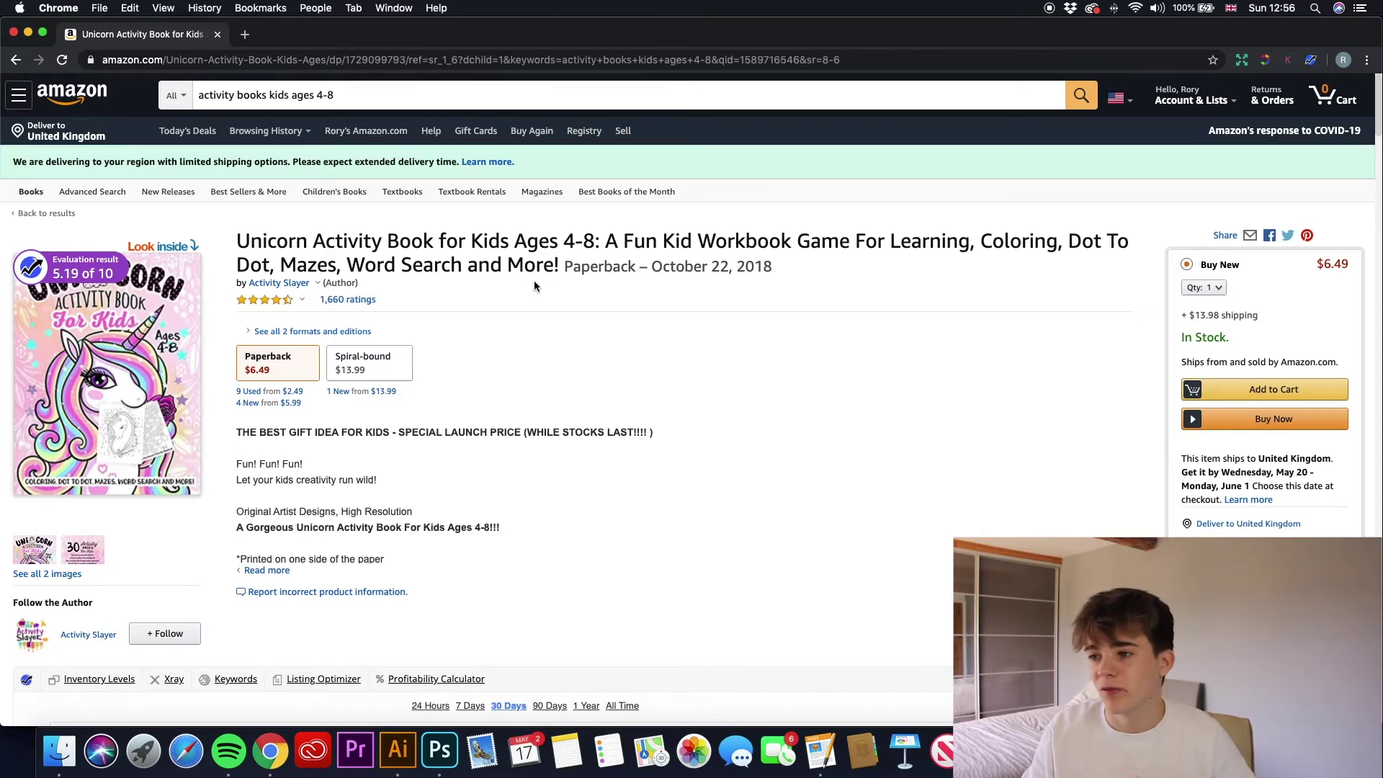
{"action": "scroll", "coordinate": [529, 291], "scroll_direction": "down", "scroll_amount": 10}
{"action": "scroll", "coordinate": [401, 404], "scroll_direction": "up", "scroll_amount": 1}
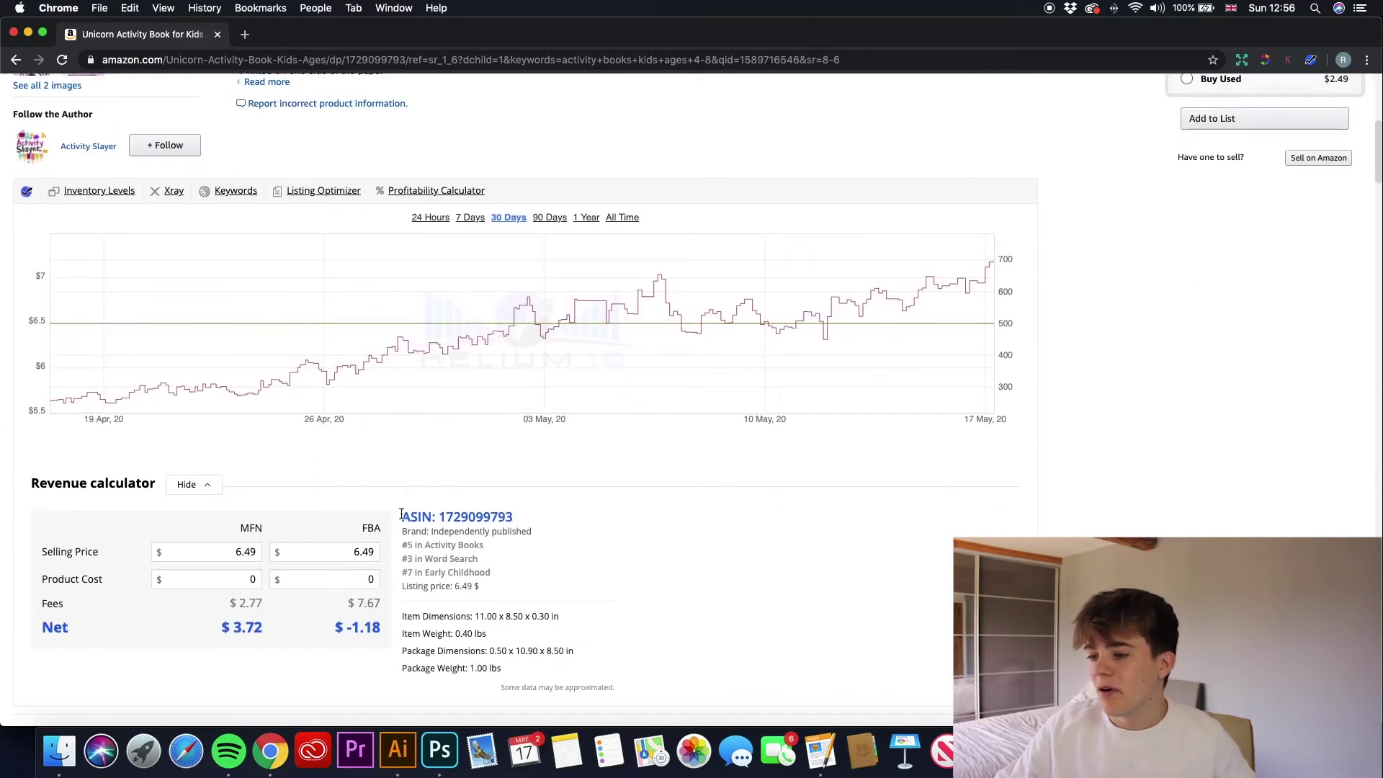
{"action": "left_click_drag", "start_coordinate": [439, 516], "coordinate": [510, 518]}
{"action": "key", "text": "super+c"}
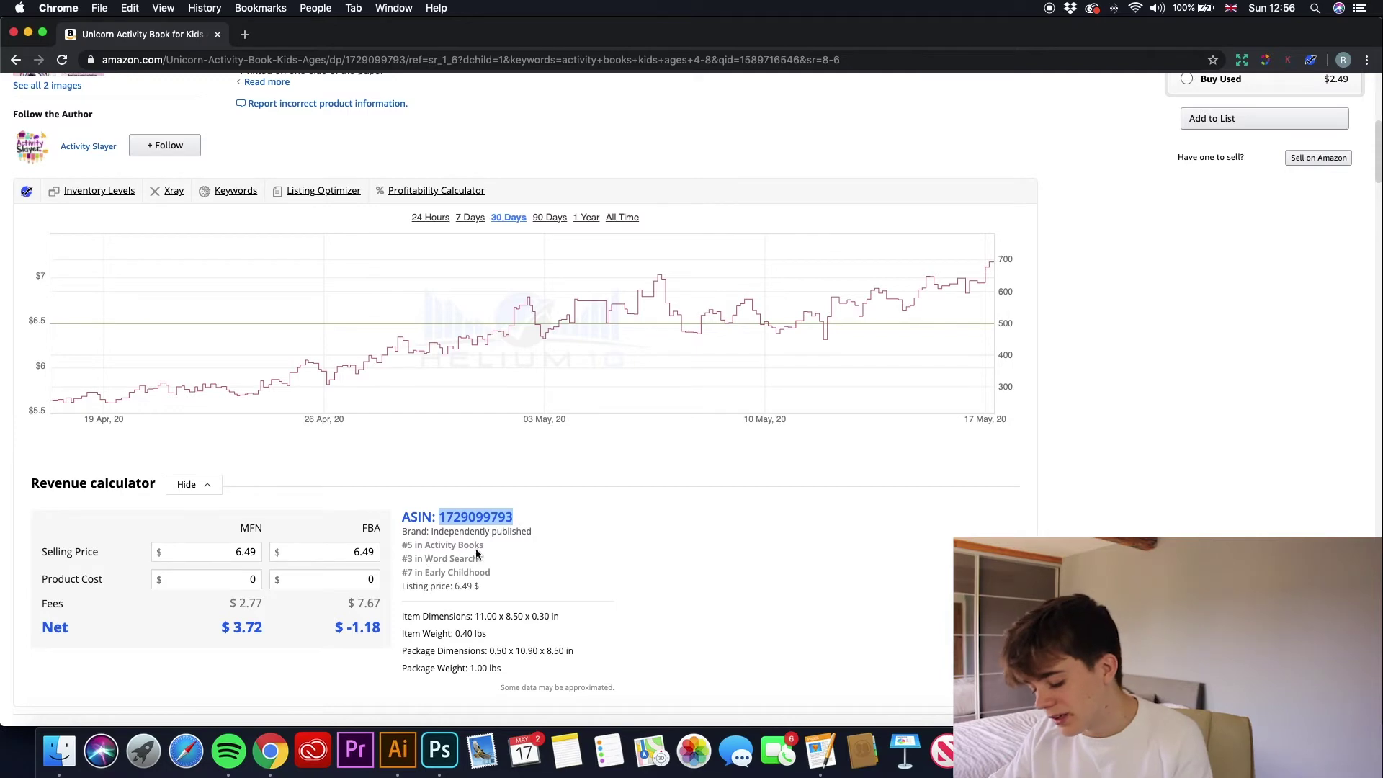
- Switch to the Helium 10 dashboard from the browser extension and open the Cerebro reverse ASIN lookup tool
{"action": "scroll", "coordinate": [366, 222], "scroll_direction": "up", "scroll_amount": 10}
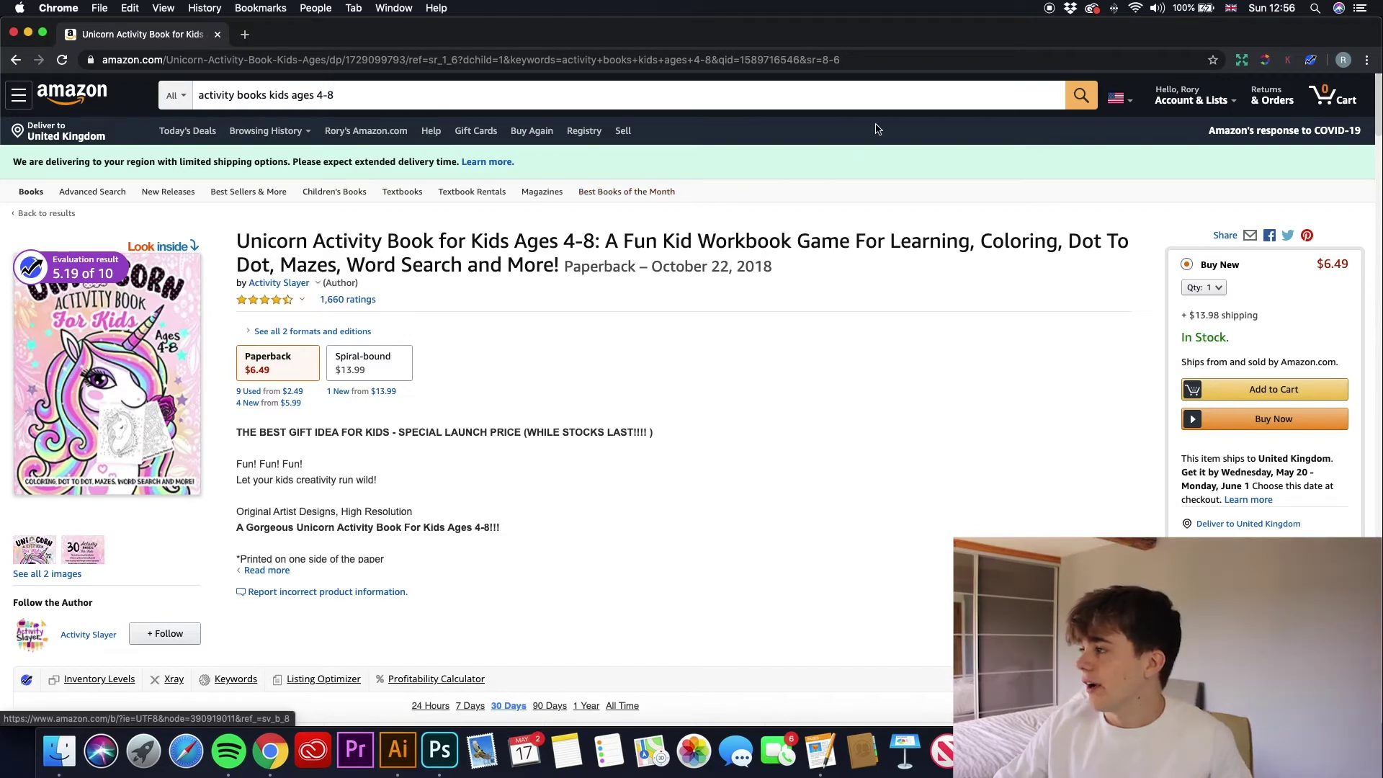
{"action": "left_click", "coordinate": [1311, 63]}
{"action": "left_click", "coordinate": [1109, 393]}
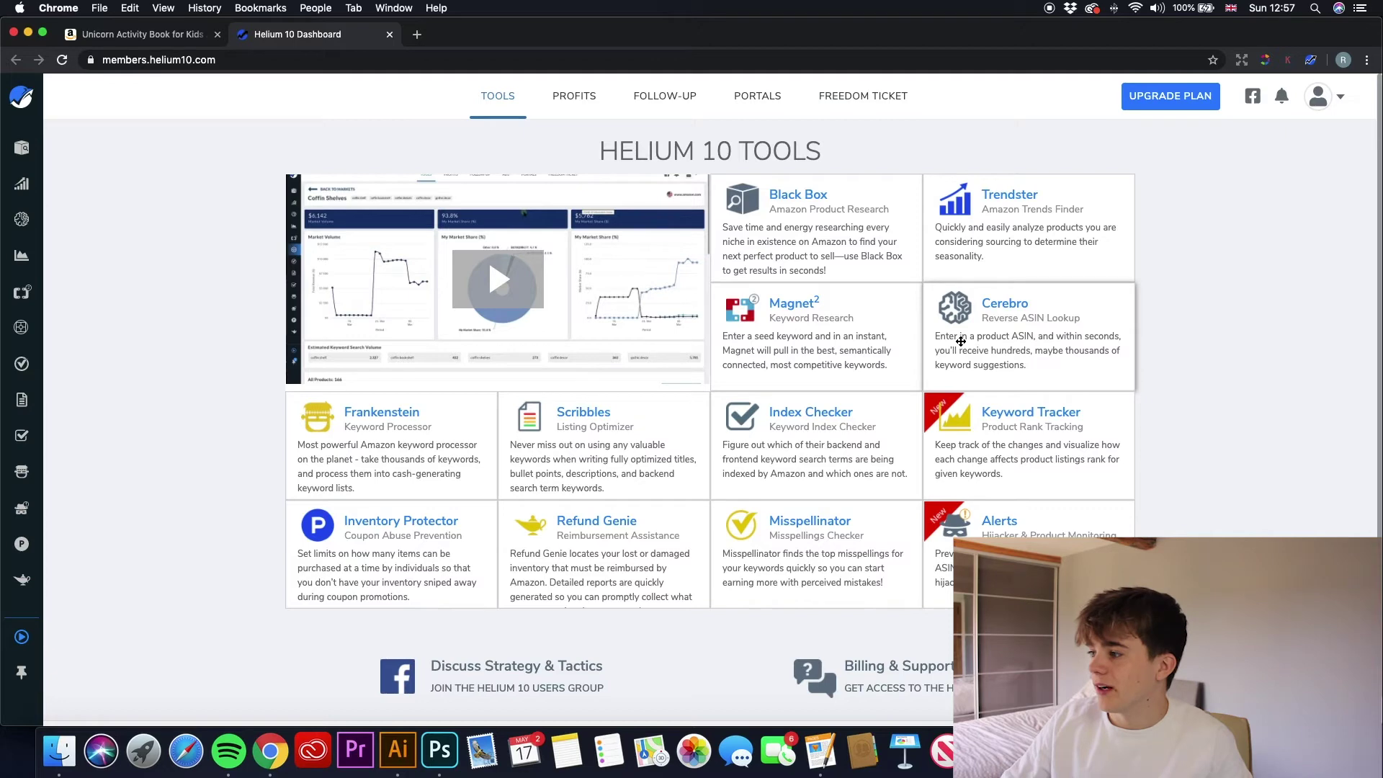
{"action": "mouse_move", "coordinate": [28, 290]}
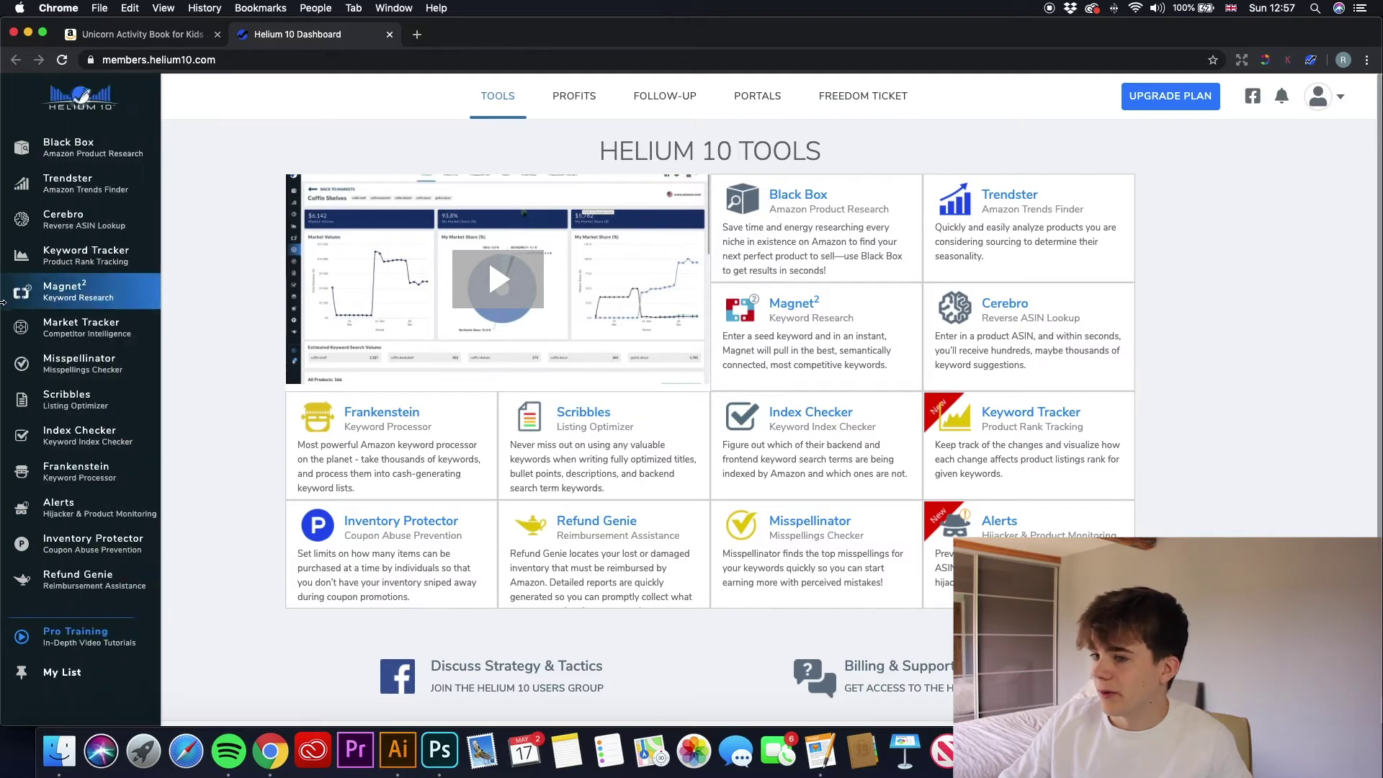
{"action": "left_click", "coordinate": [62, 227]}
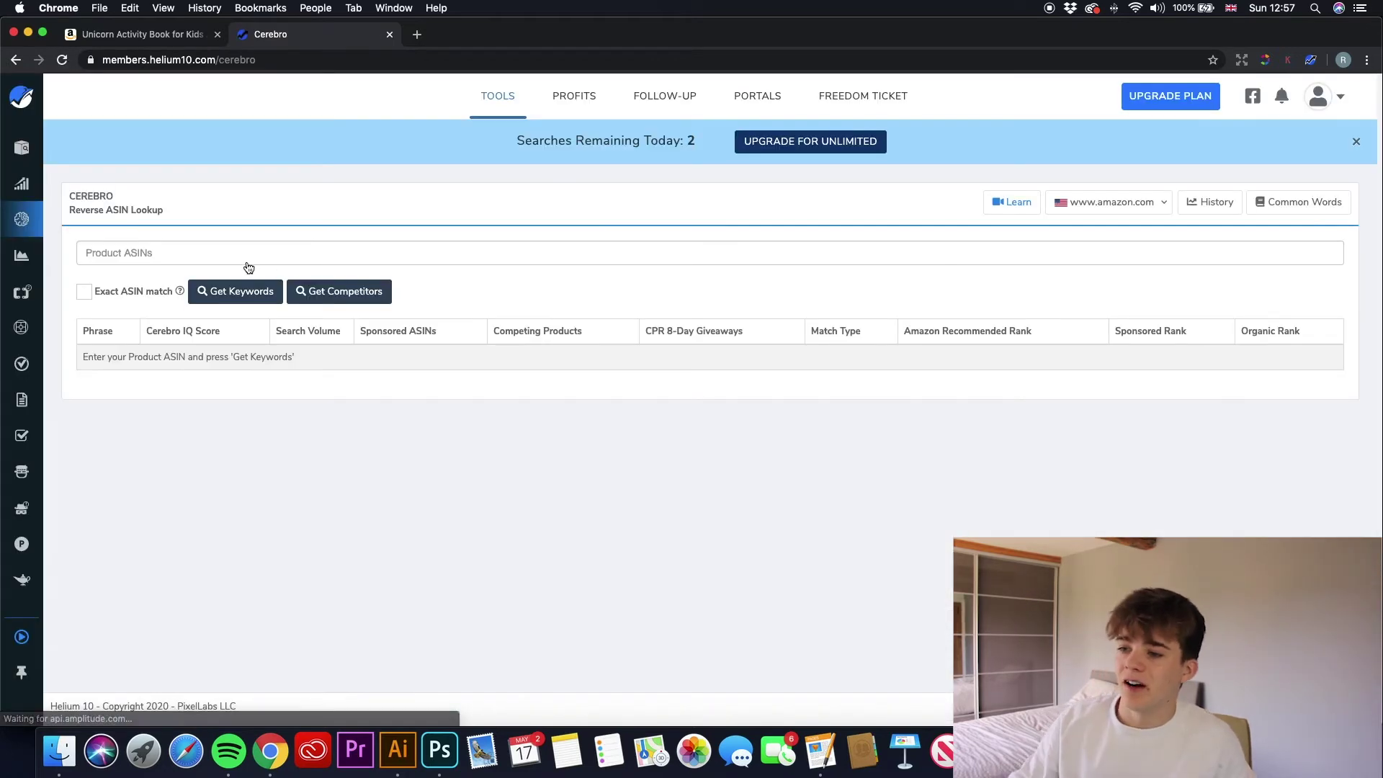
{"action": "left_click", "coordinate": [231, 256]}
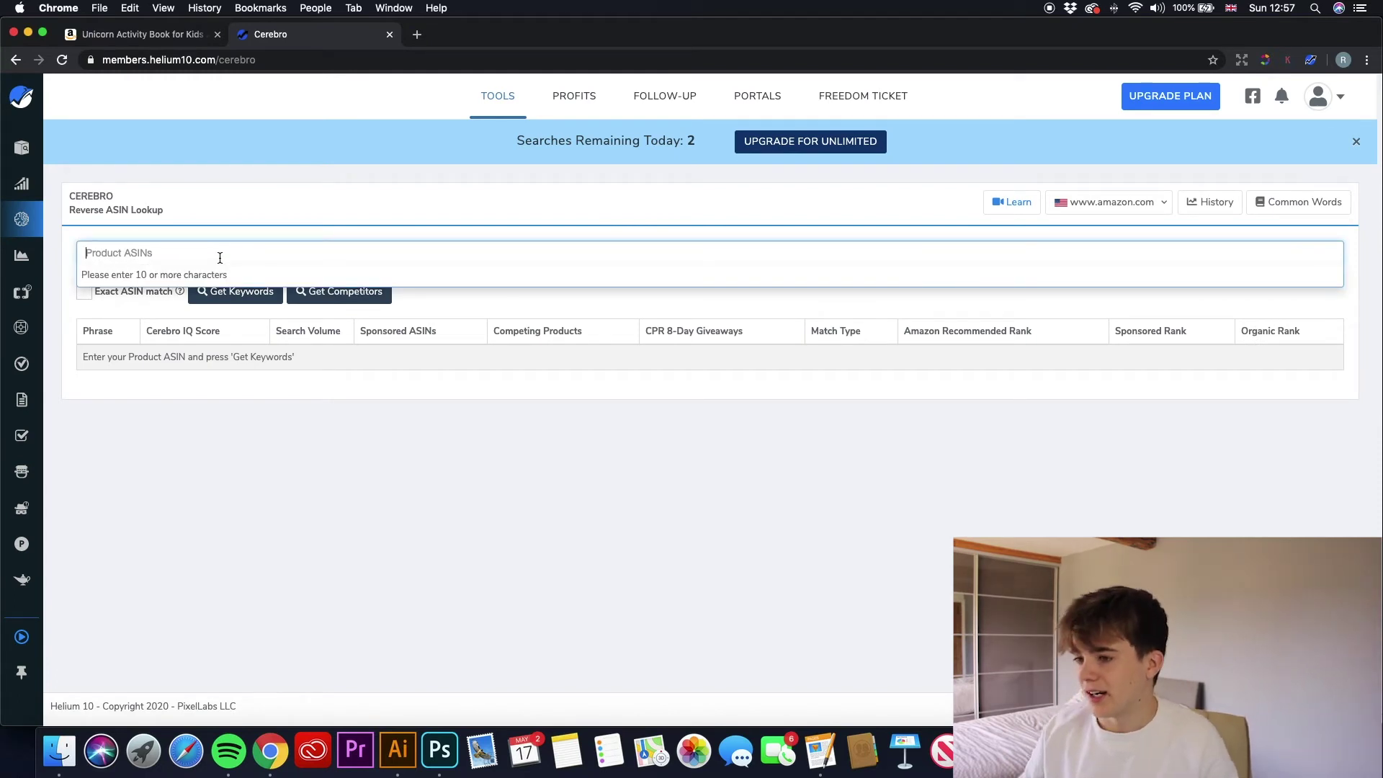
{"action": "key", "text": "super+v"}
{"action": "key", "text": "Return"}
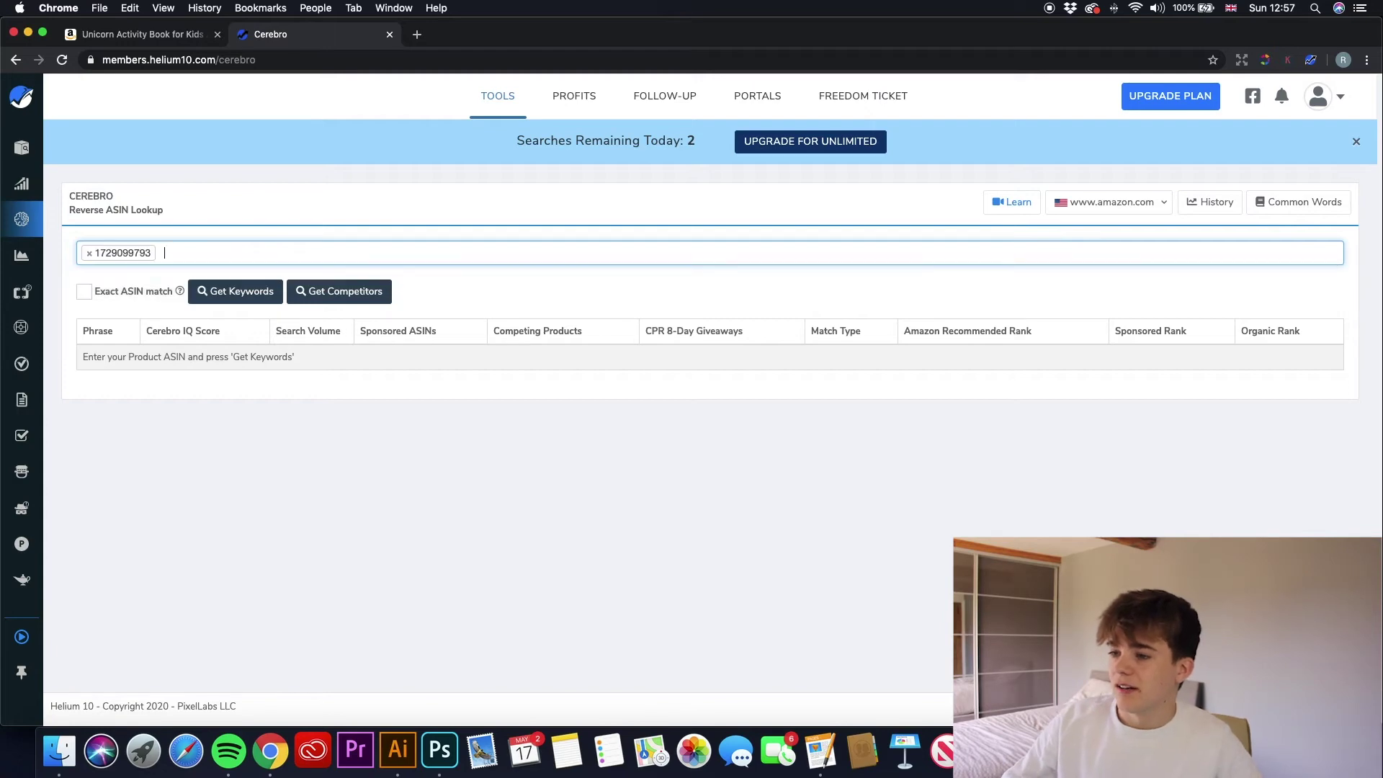
{"action": "left_click", "coordinate": [231, 300]}
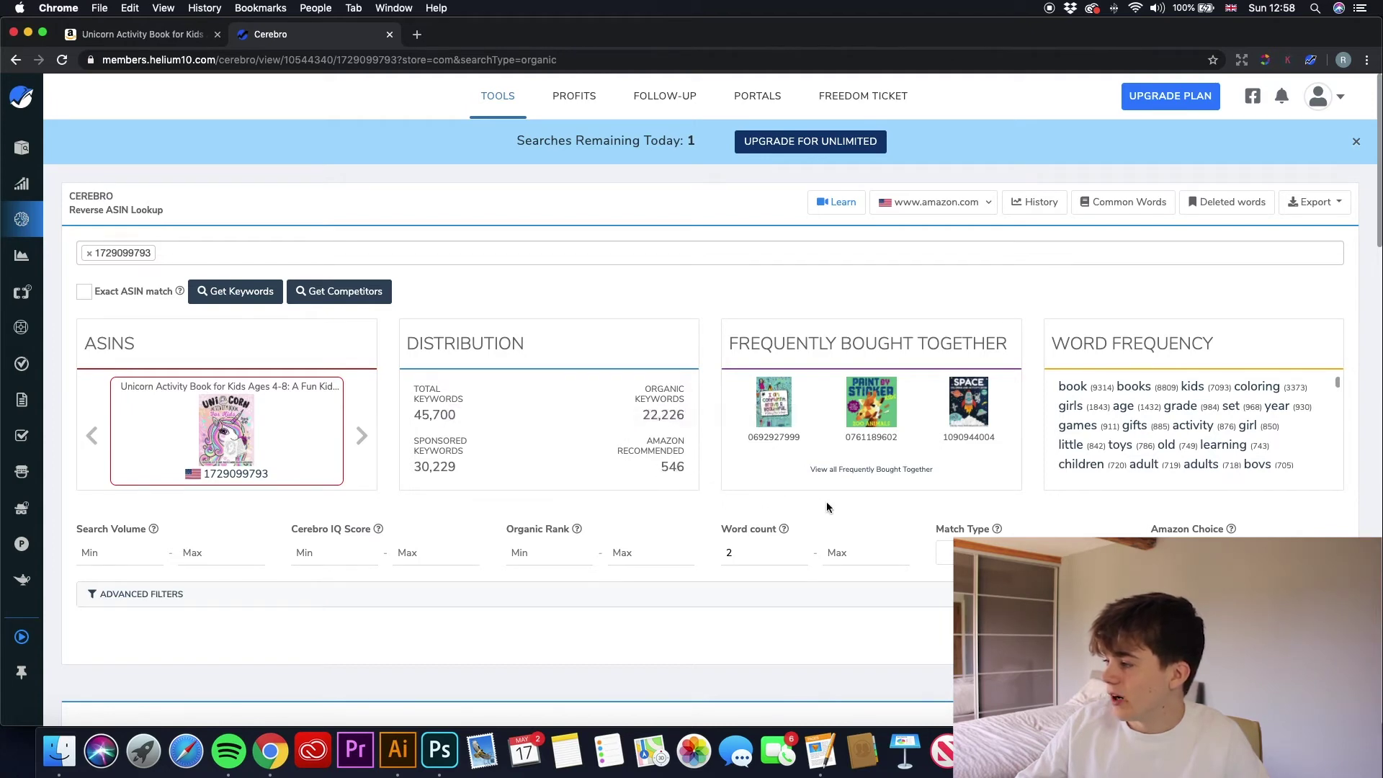
- Examine the Cerebro keyword table for the unicorn book, comparing each phrase's search volume with its number of competing products
{"action": "scroll", "coordinate": [1210, 439], "scroll_direction": "down", "scroll_amount": 10}
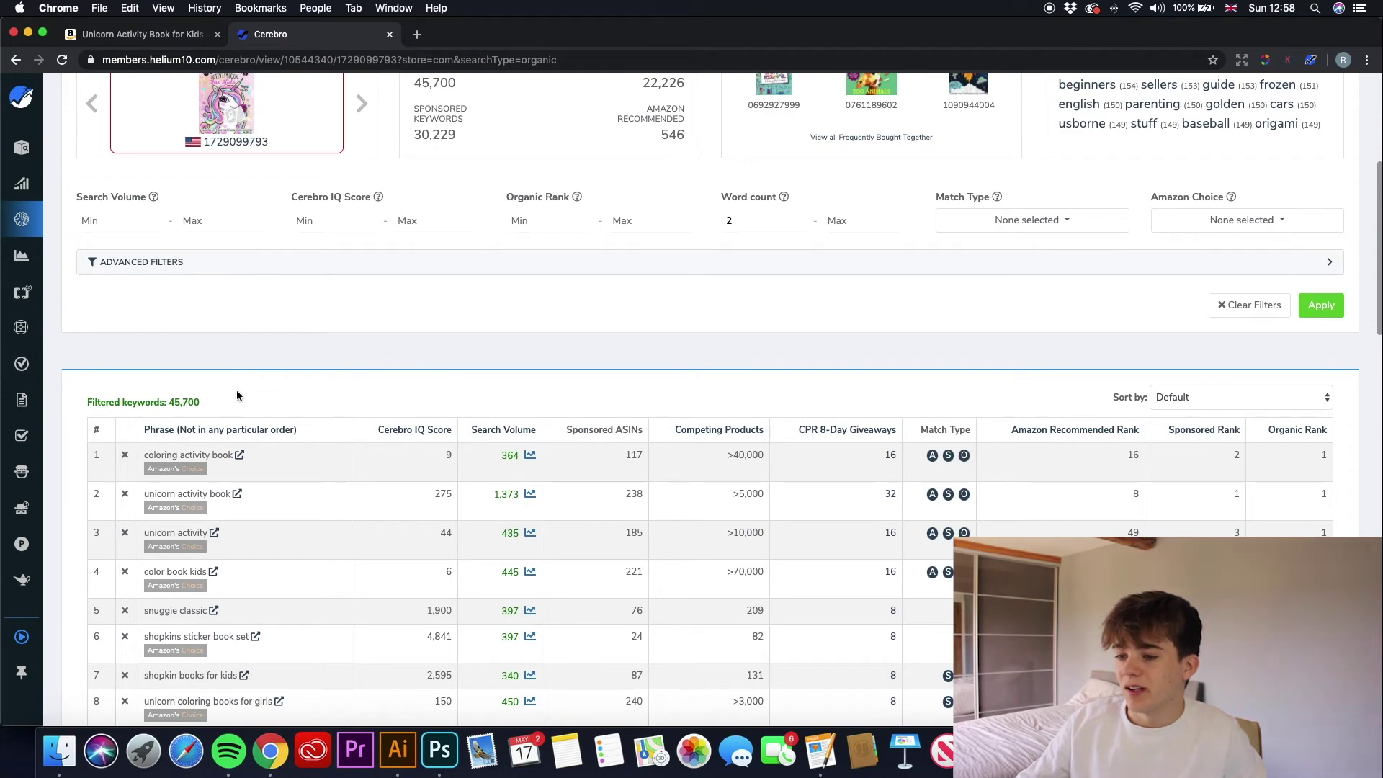
{"action": "scroll", "coordinate": [237, 390], "scroll_direction": "down", "scroll_amount": 1}
{"action": "scroll", "coordinate": [424, 360], "scroll_direction": "down", "scroll_amount": 3}
{"action": "scroll", "coordinate": [425, 361], "scroll_direction": "down", "scroll_amount": 3}
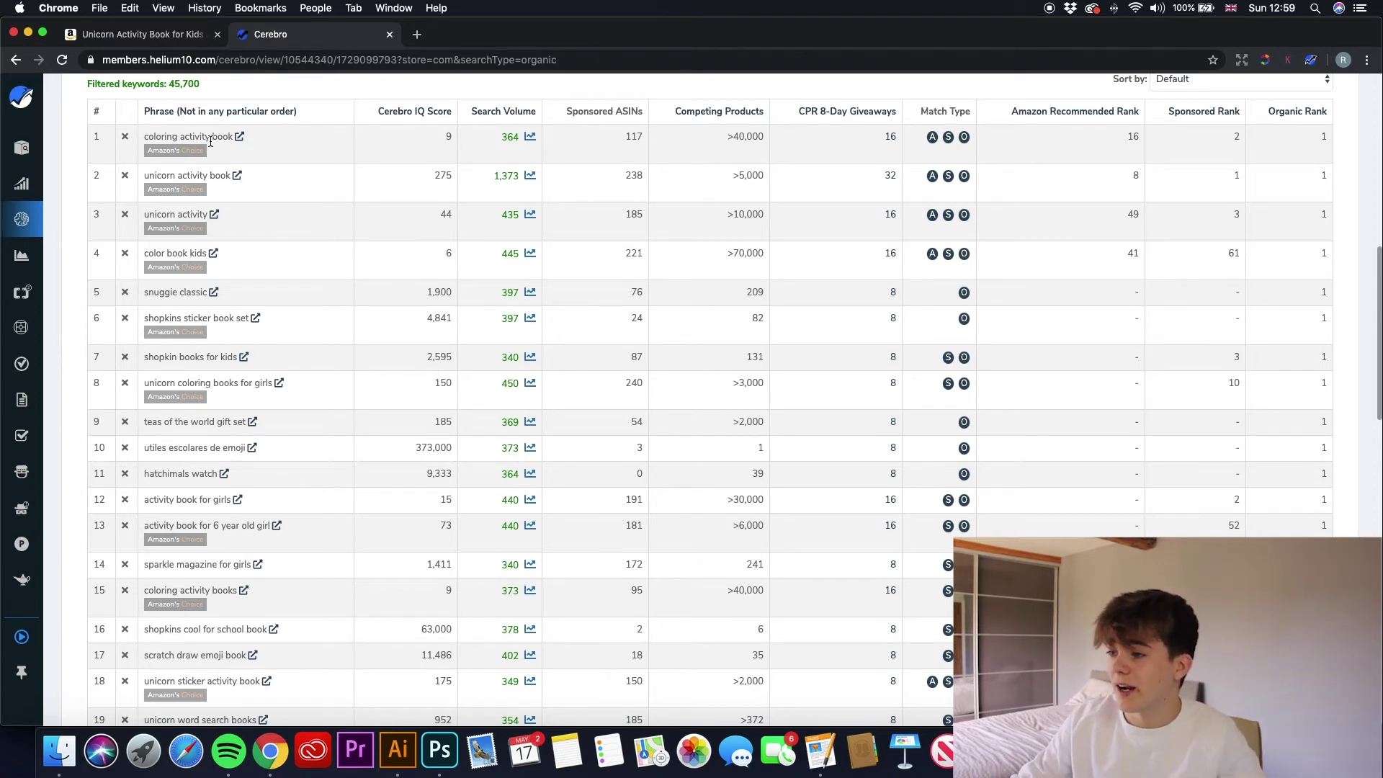
{"action": "scroll", "coordinate": [187, 227], "scroll_direction": "up", "scroll_amount": 2}
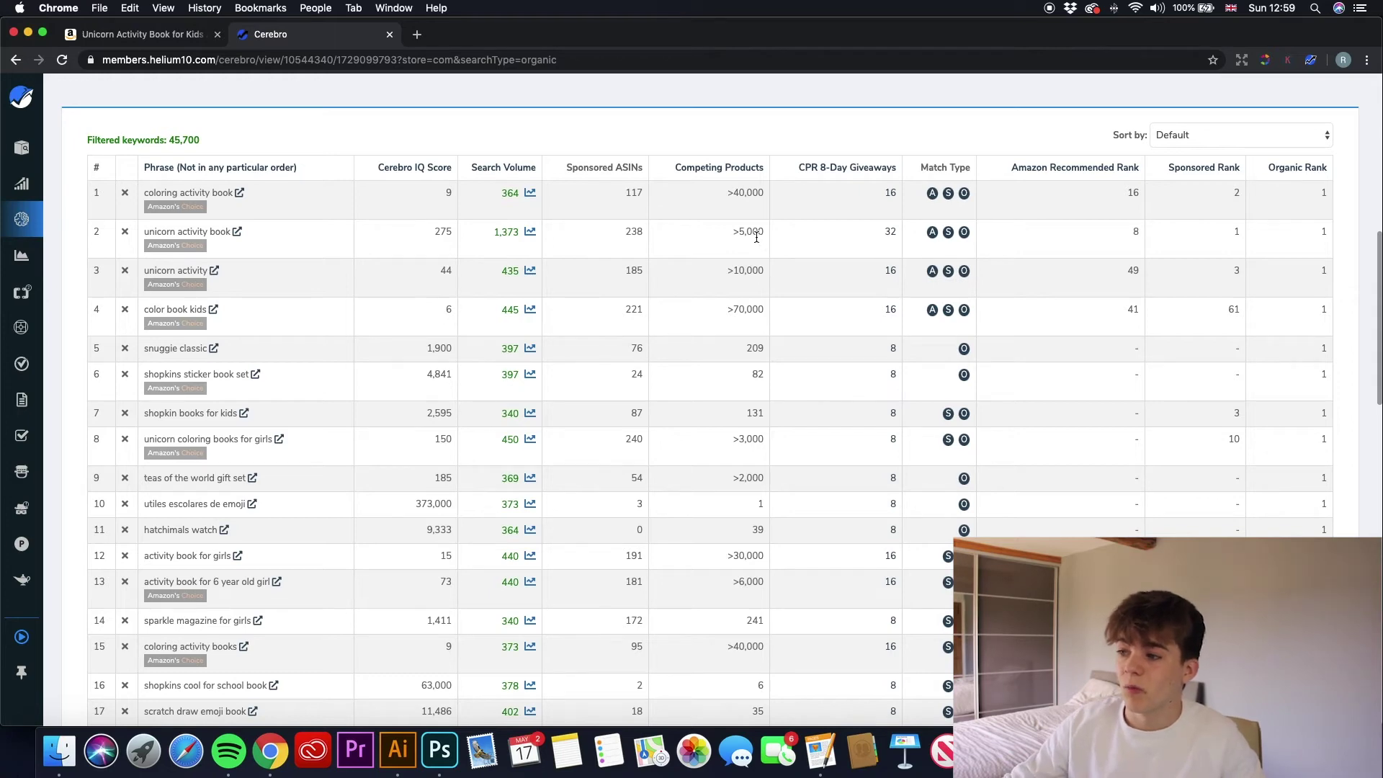
{"action": "mouse_move", "coordinate": [756, 237]}
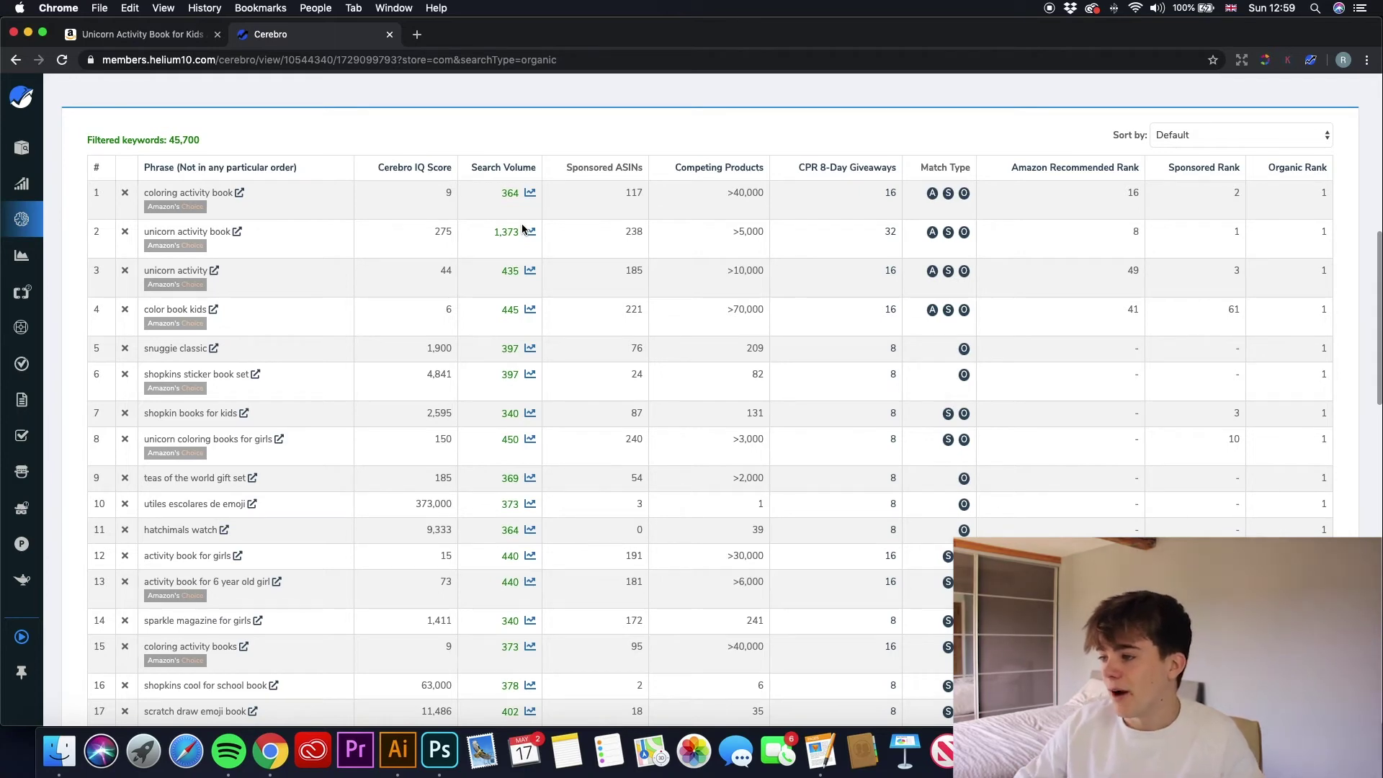
{"action": "scroll", "coordinate": [524, 229], "scroll_direction": "down", "scroll_amount": 5}
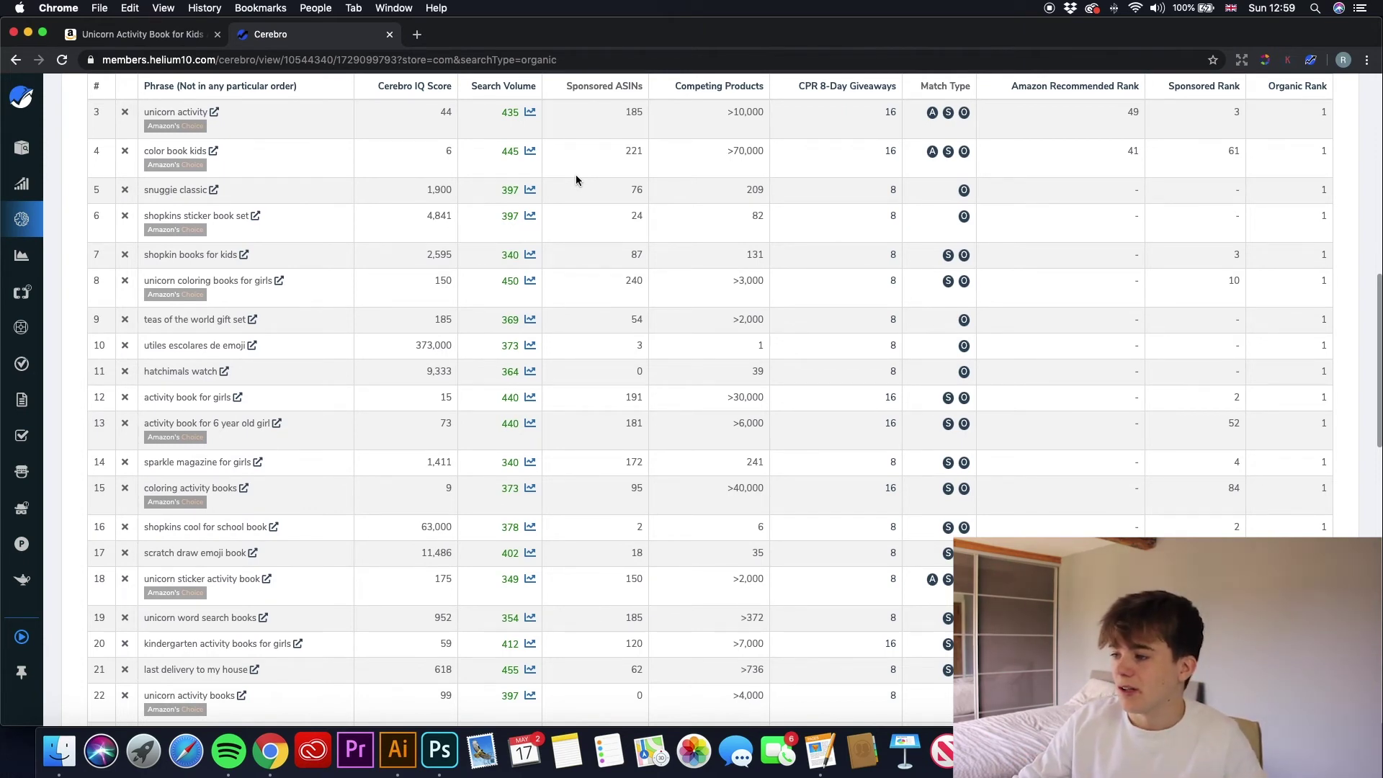
{"action": "scroll", "coordinate": [687, 291], "scroll_direction": "up", "scroll_amount": 2}
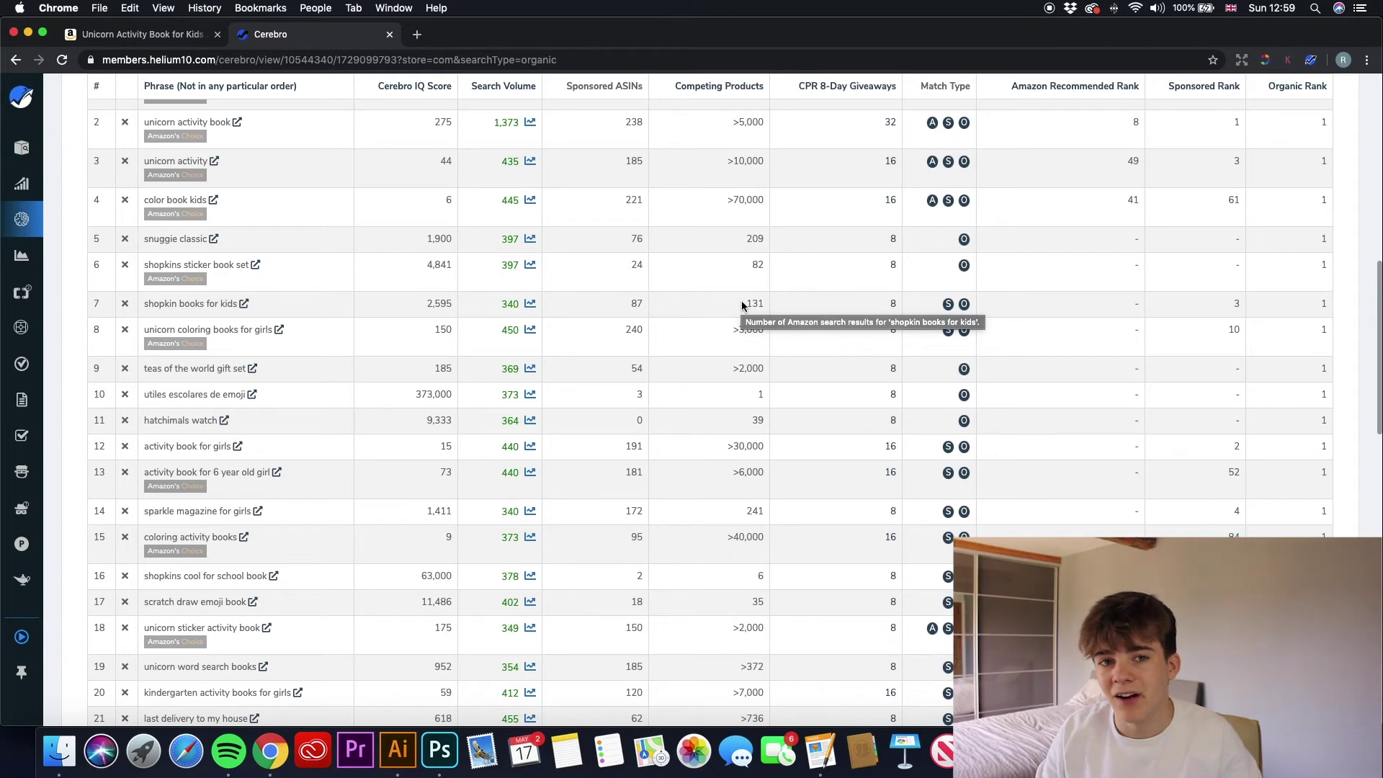
{"action": "scroll", "coordinate": [586, 372], "scroll_direction": "down", "scroll_amount": 5}
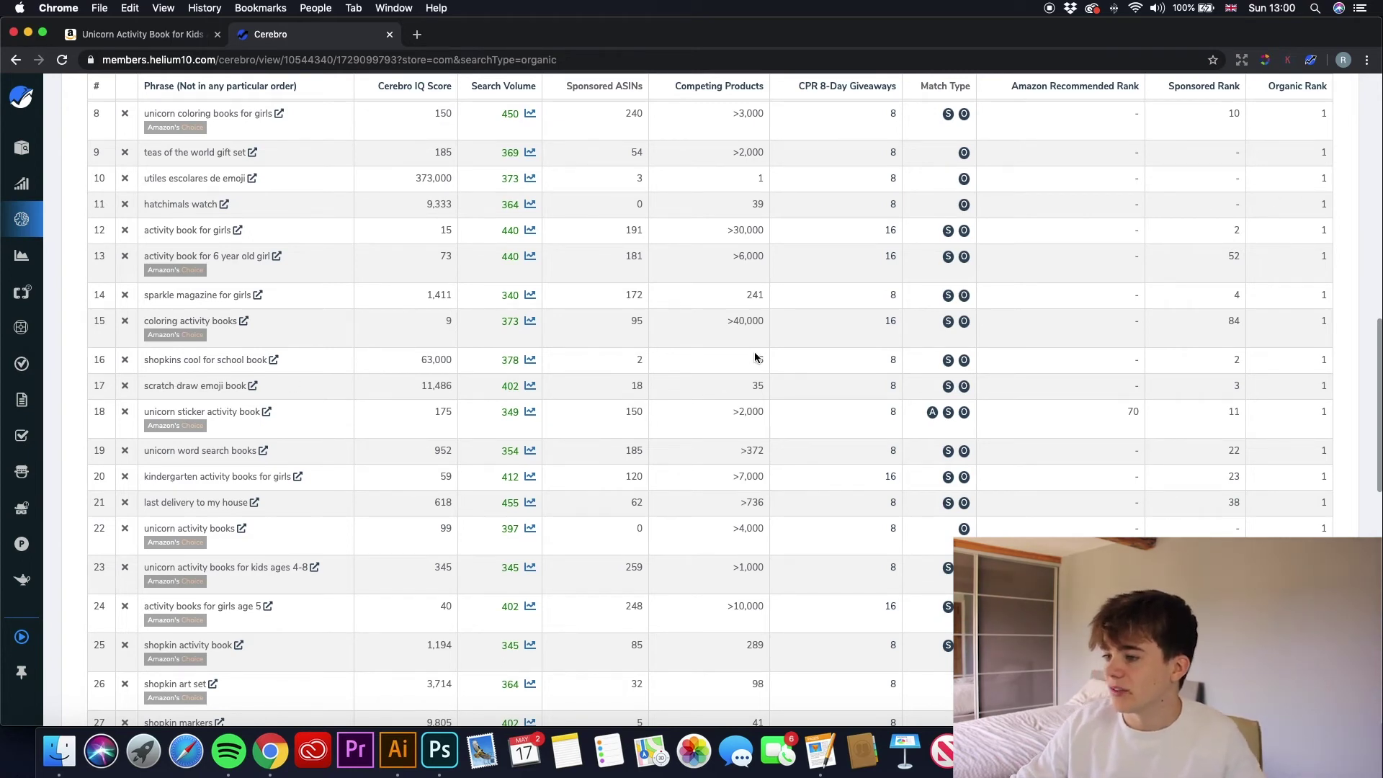
{"action": "mouse_move", "coordinate": [756, 356]}
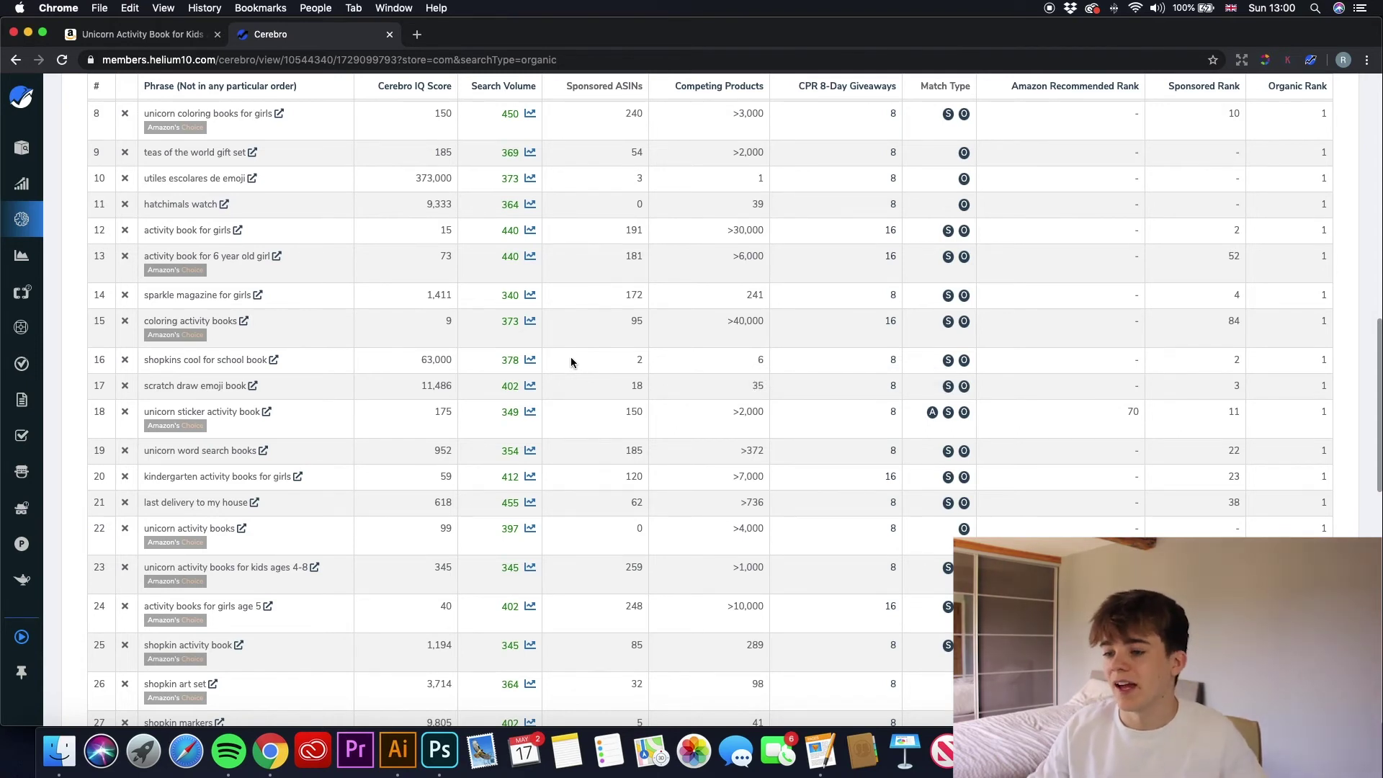
{"action": "scroll", "coordinate": [571, 362], "scroll_direction": "down", "scroll_amount": 1}
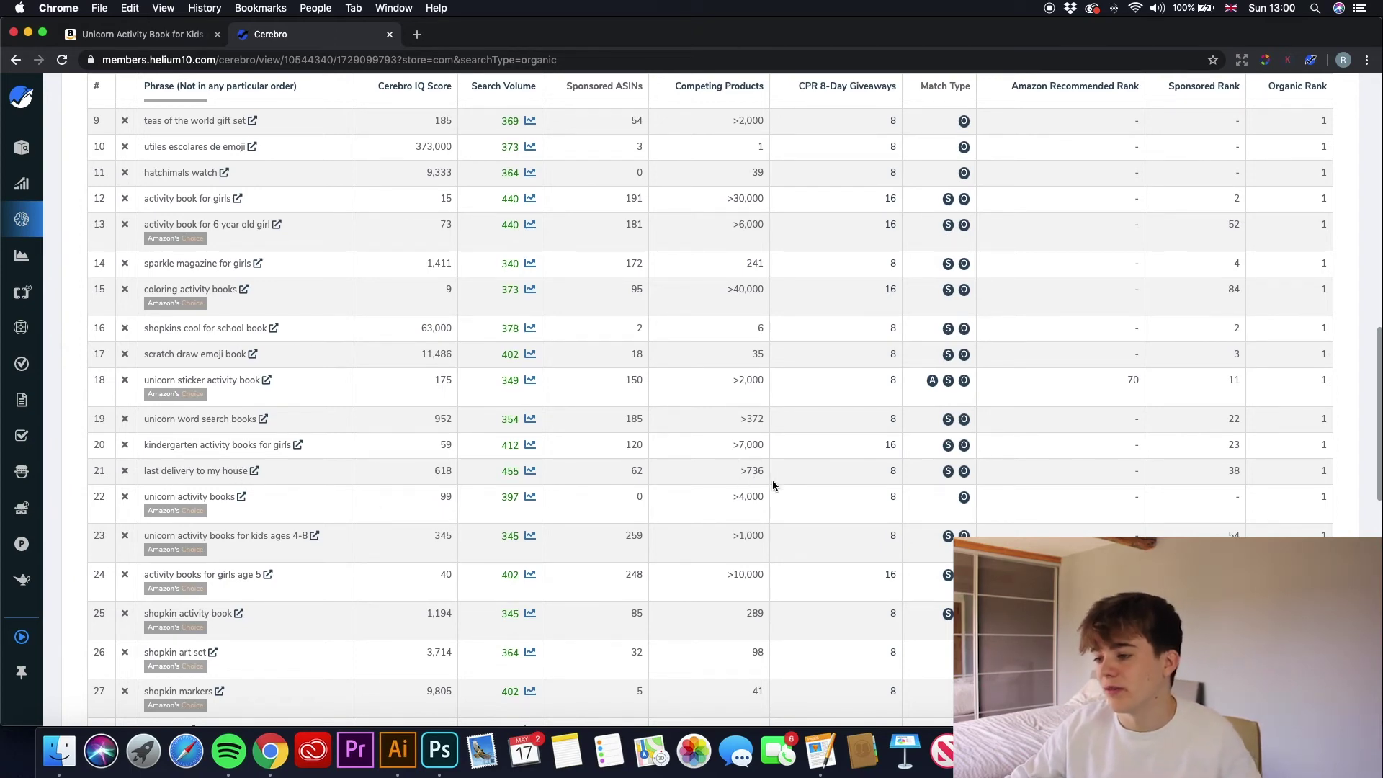
- Review the remaining phrases on the first page of Cerebro results, down to row 50, for relevant low-competition keywords
{"action": "scroll", "coordinate": [515, 476], "scroll_direction": "down", "scroll_amount": 2}
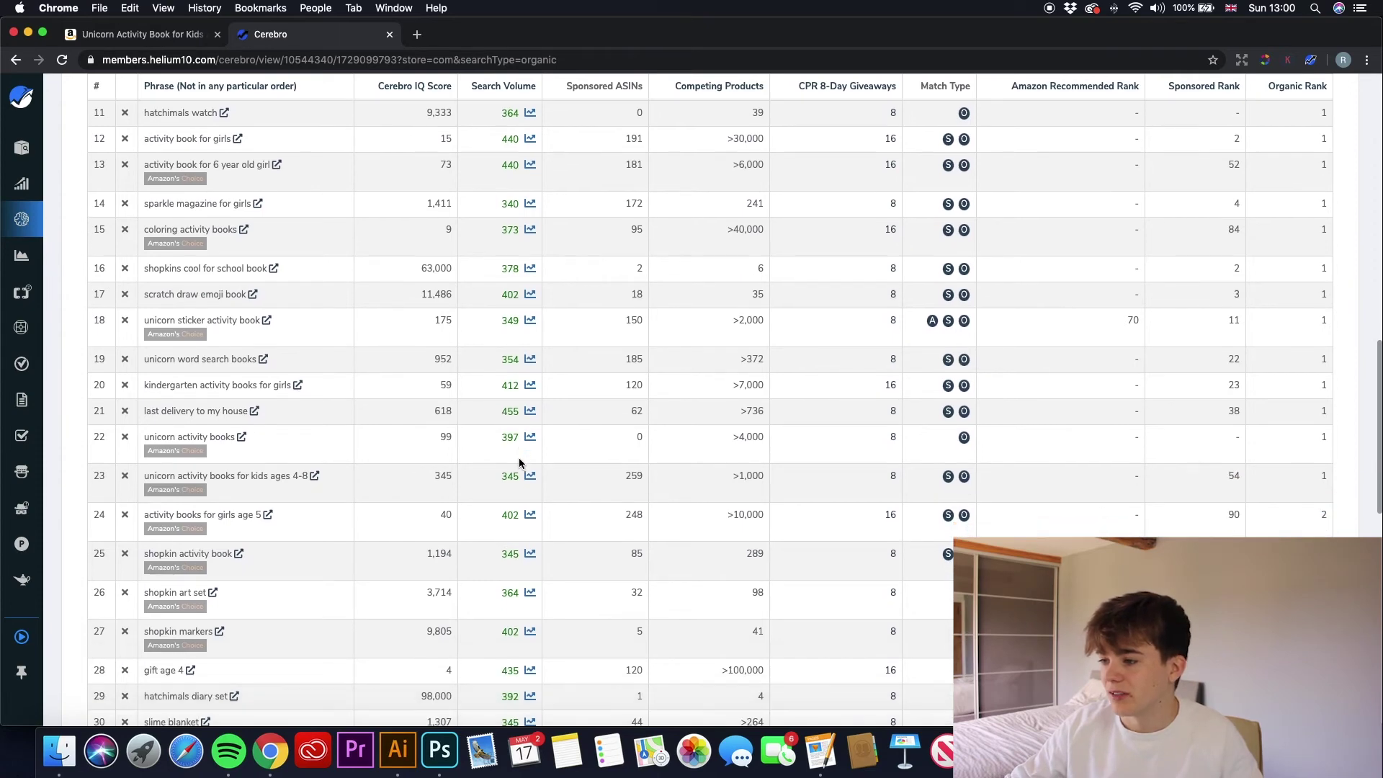
{"action": "scroll", "coordinate": [519, 463], "scroll_direction": "down", "scroll_amount": 8}
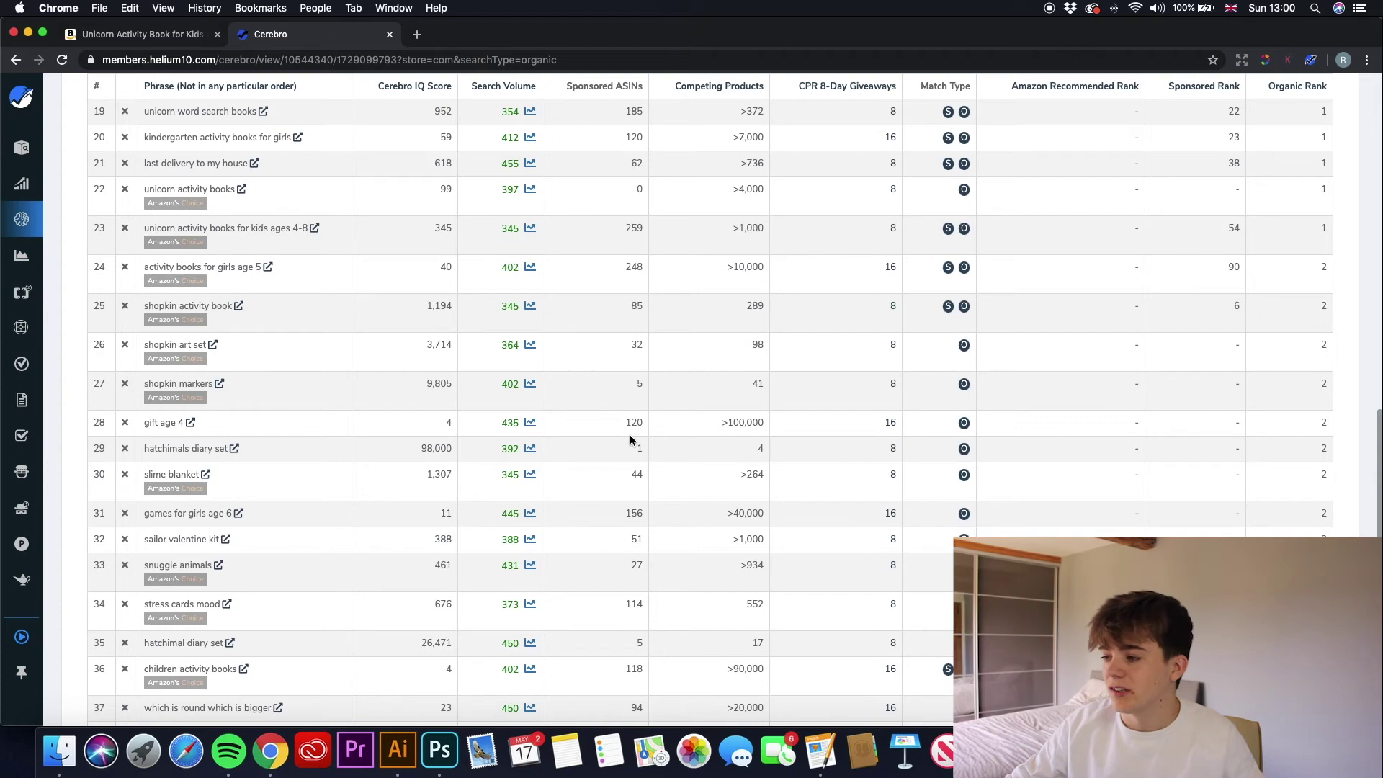
{"action": "scroll", "coordinate": [764, 400], "scroll_direction": "down", "scroll_amount": 3}
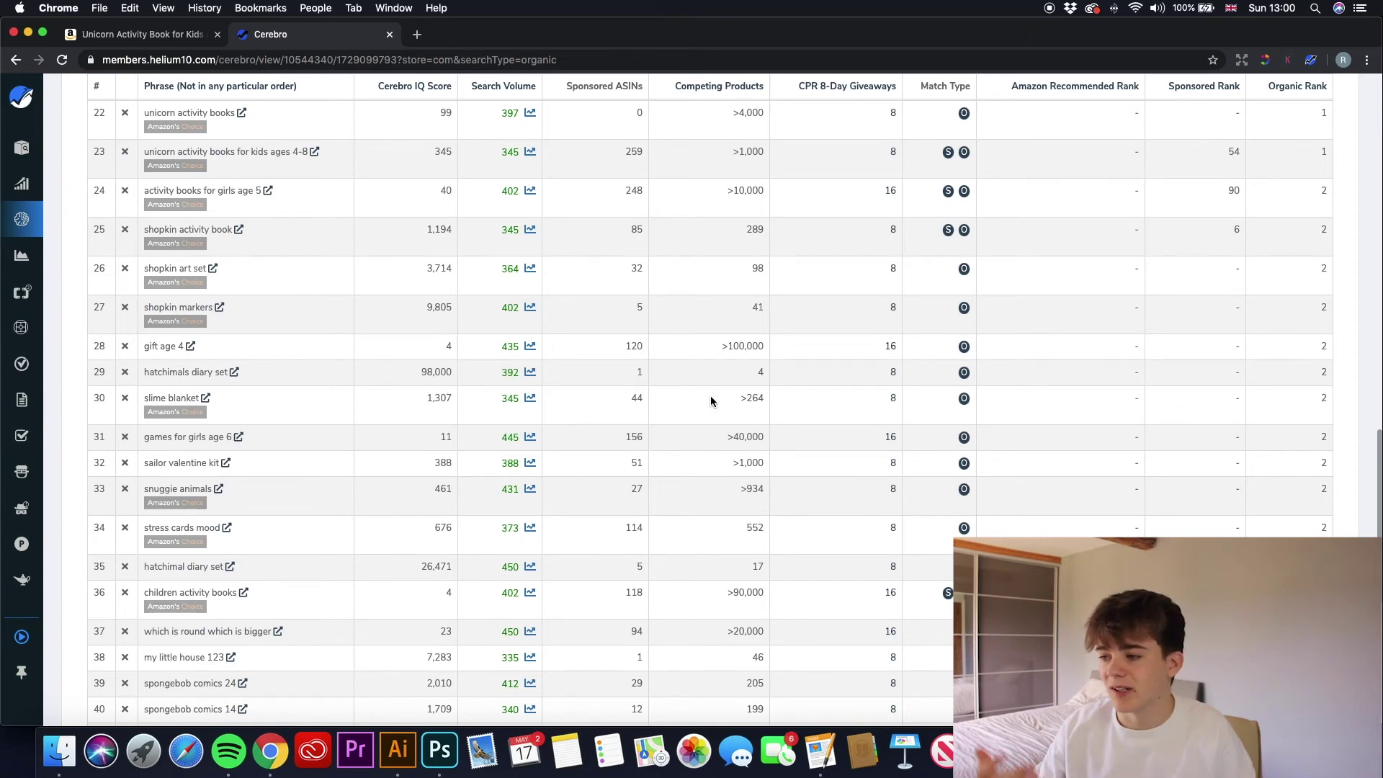
{"action": "scroll", "coordinate": [581, 414], "scroll_direction": "down", "scroll_amount": 3}
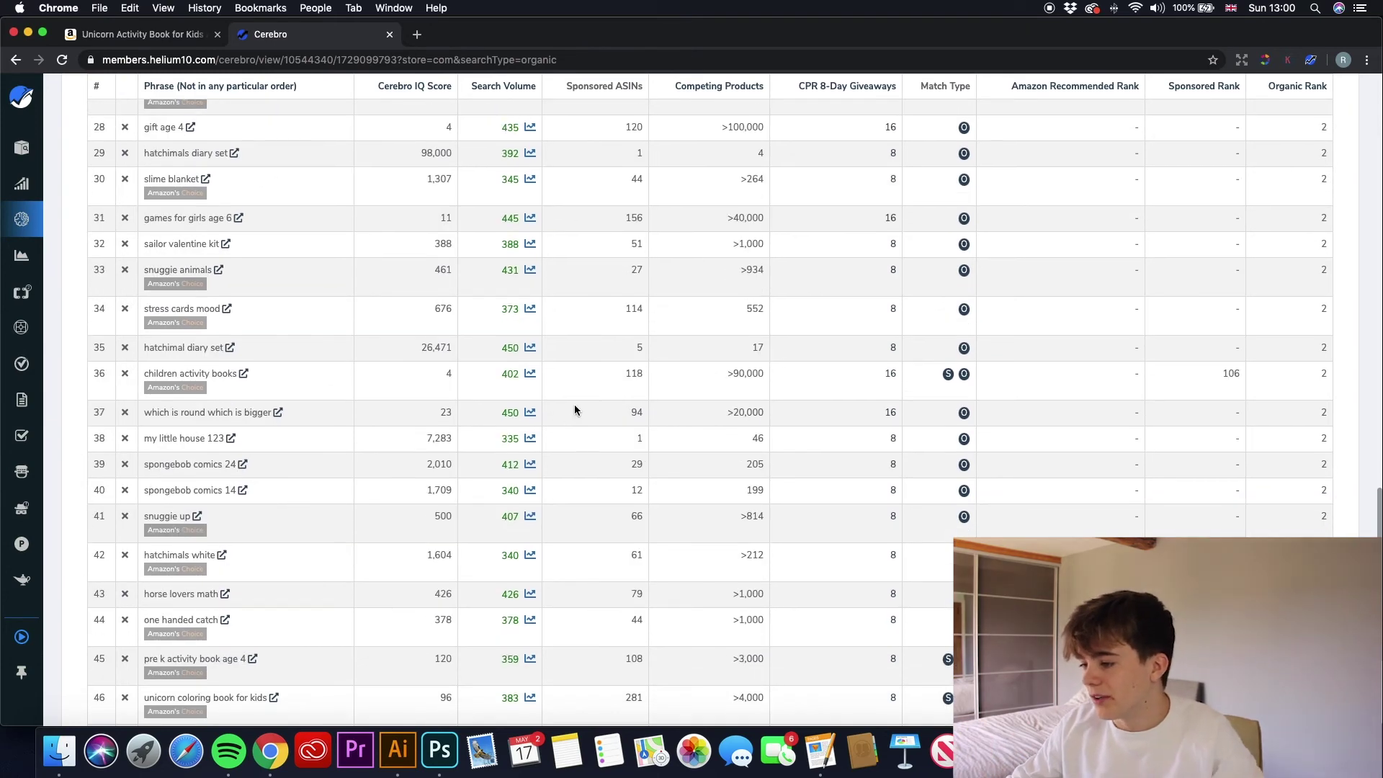
{"action": "scroll", "coordinate": [575, 411], "scroll_direction": "down", "scroll_amount": 4}
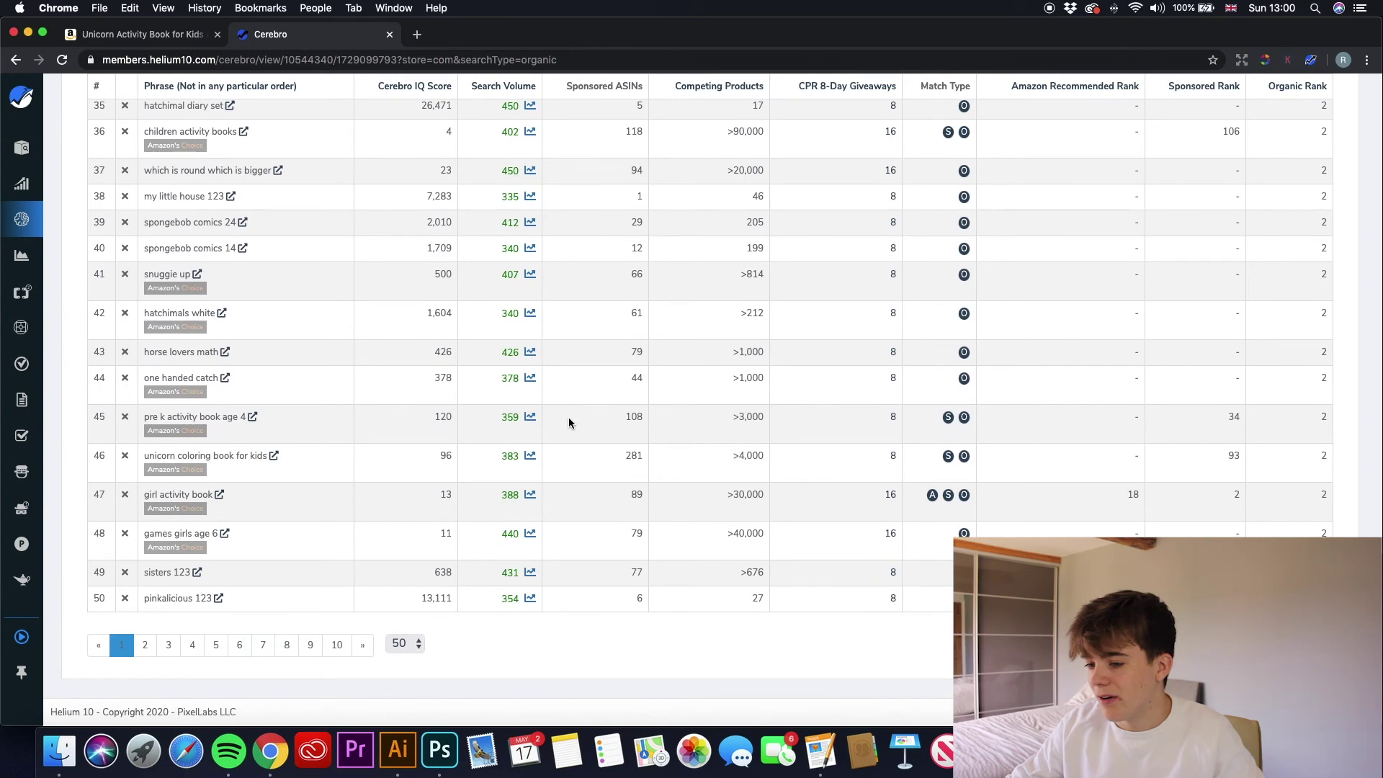
{"action": "scroll", "coordinate": [331, 576], "scroll_direction": "up", "scroll_amount": 2}
{"action": "scroll", "coordinate": [338, 584], "scroll_direction": "down", "scroll_amount": 2}
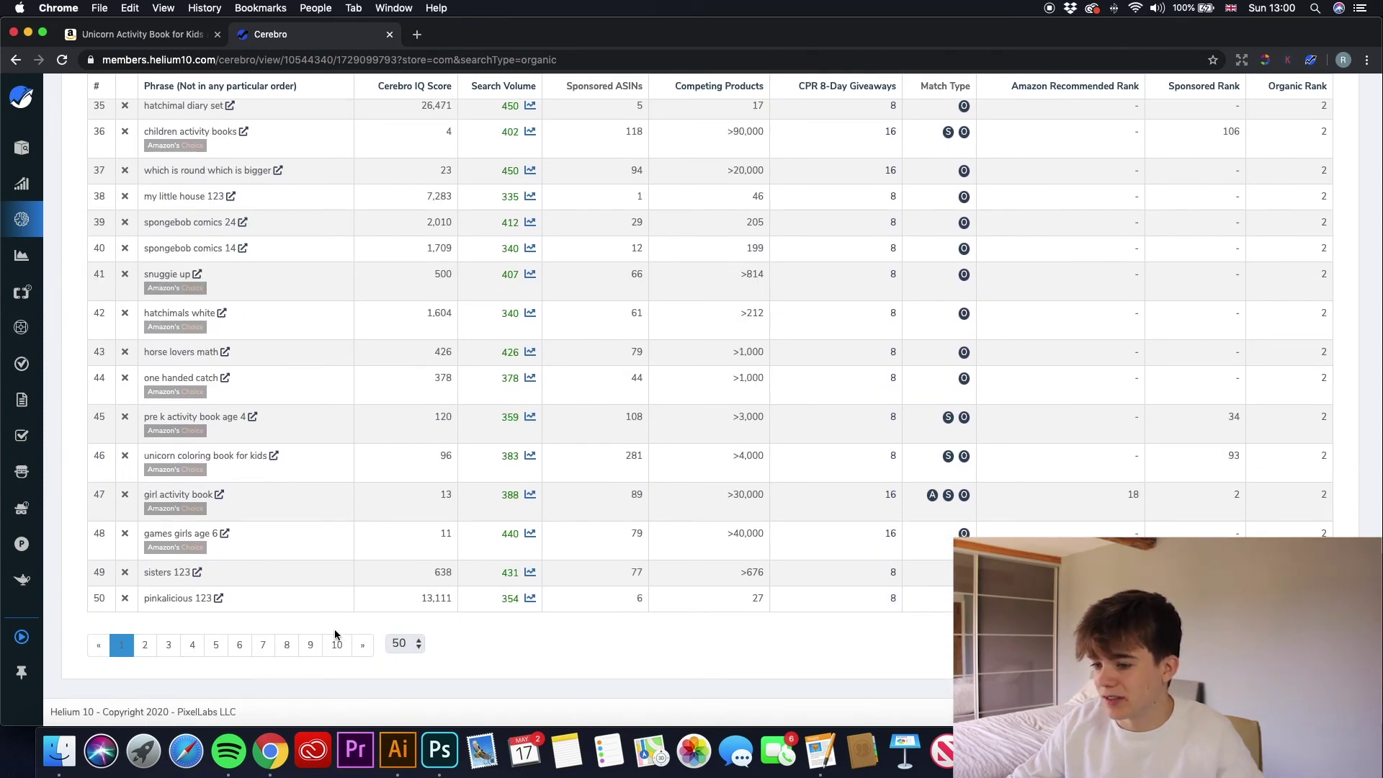
{"action": "scroll", "coordinate": [648, 580], "scroll_direction": "up", "scroll_amount": 4}
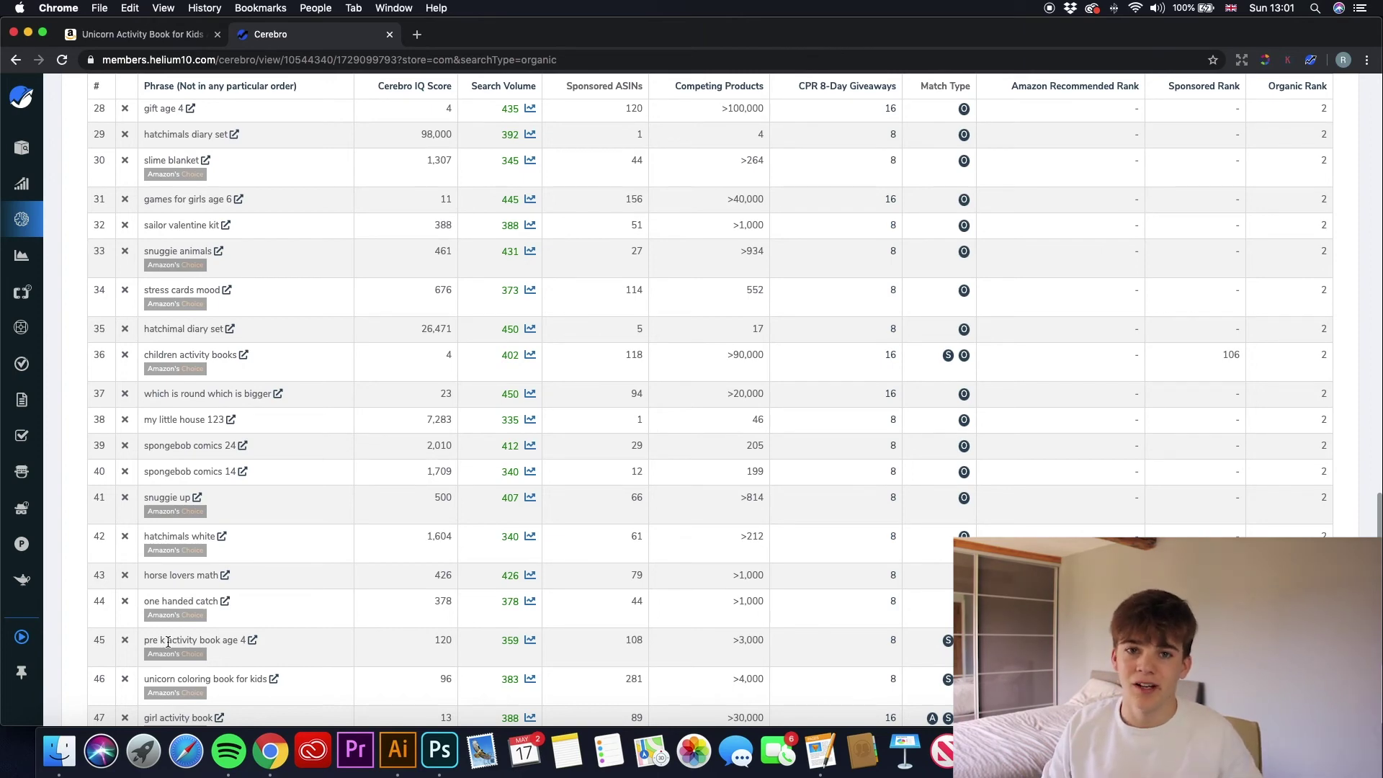
{"action": "scroll", "coordinate": [168, 641], "scroll_direction": "up", "scroll_amount": 15}
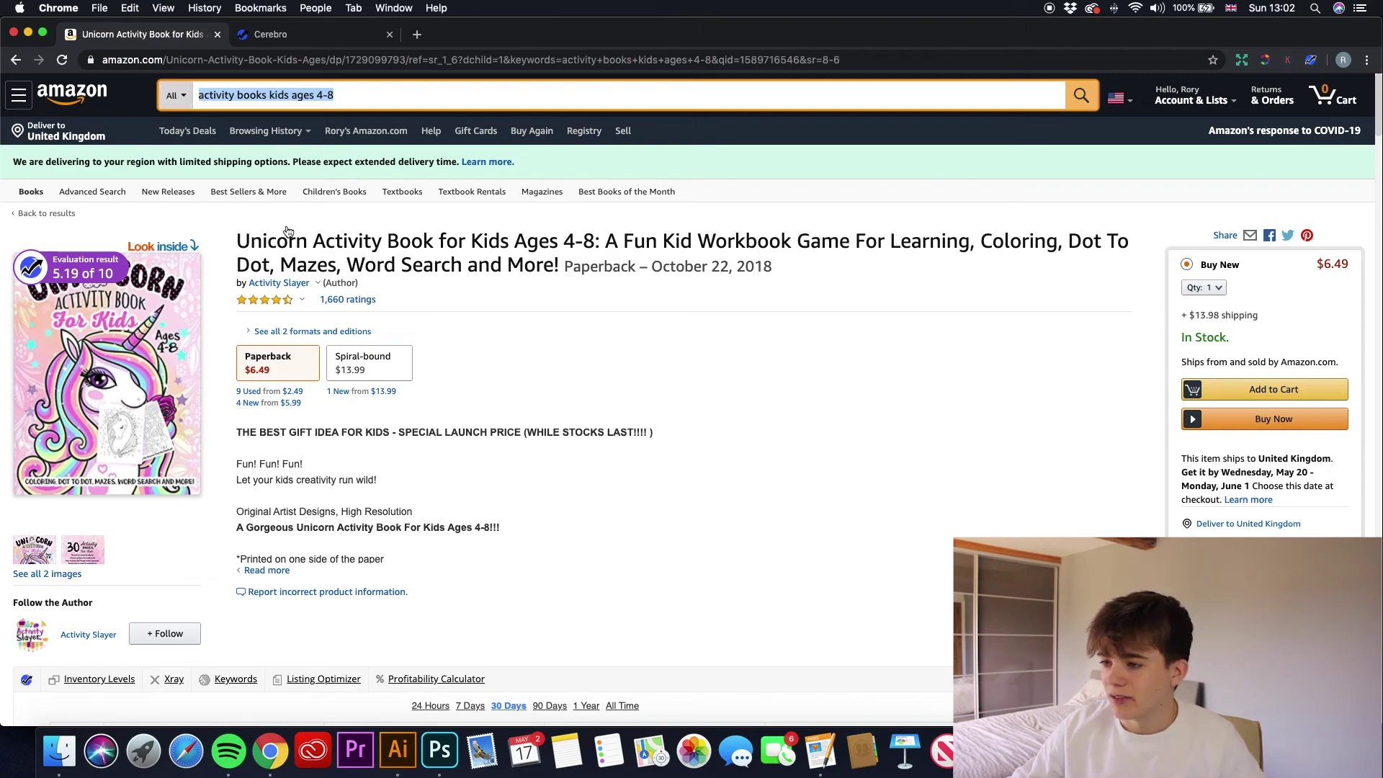
{"action": "scroll", "coordinate": [288, 232], "scroll_direction": "down", "scroll_amount": 12}
{"action": "scroll", "coordinate": [355, 477], "scroll_direction": "up", "scroll_amount": 5}
{"action": "left_click_drag", "start_coordinate": [437, 468], "coordinate": [504, 478]}
{"action": "key", "text": "super+c"}
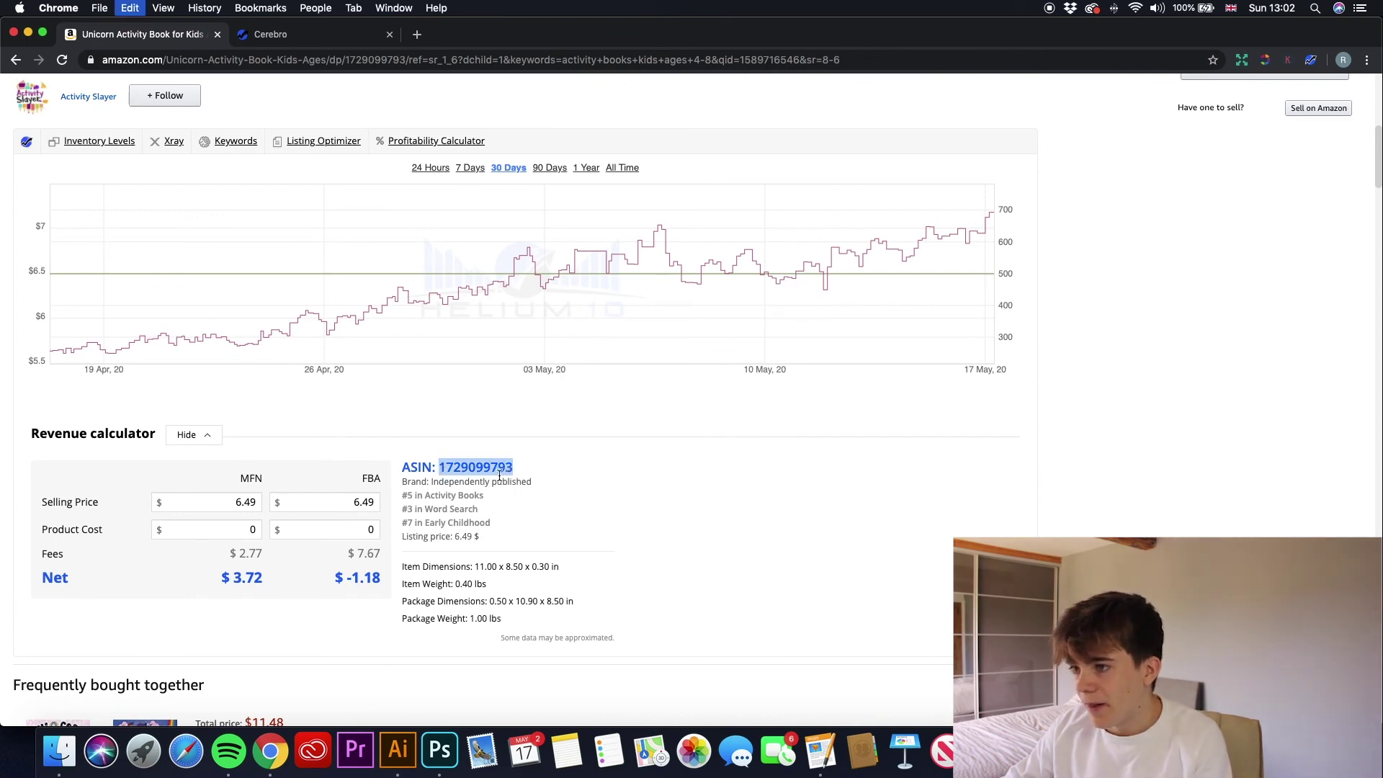
{"action": "scroll", "coordinate": [504, 477], "scroll_direction": "up", "scroll_amount": 8}
{"action": "left_click", "coordinate": [332, 86]}
{"action": "key", "text": "super+a"}
{"action": "key", "text": "super+v"}
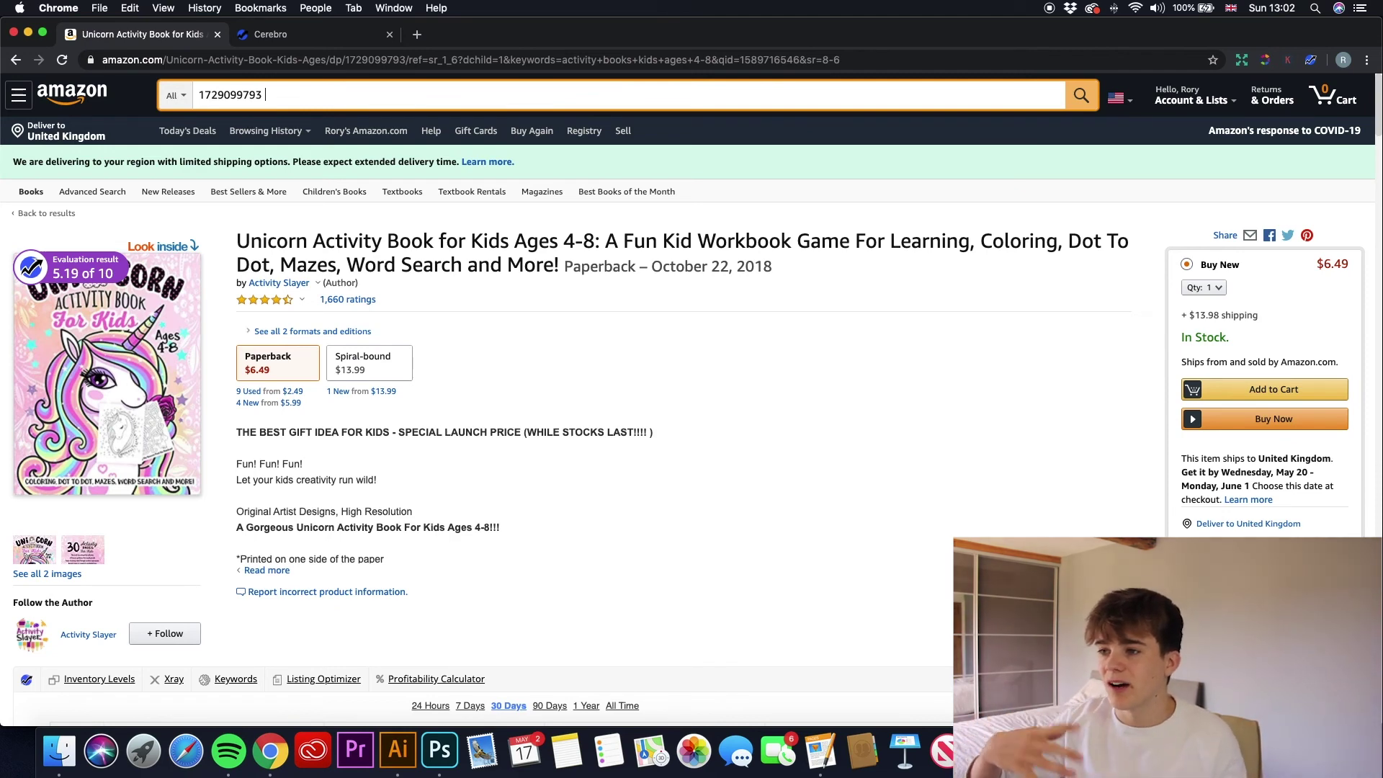
{"action": "type", "text": "+ girls"}
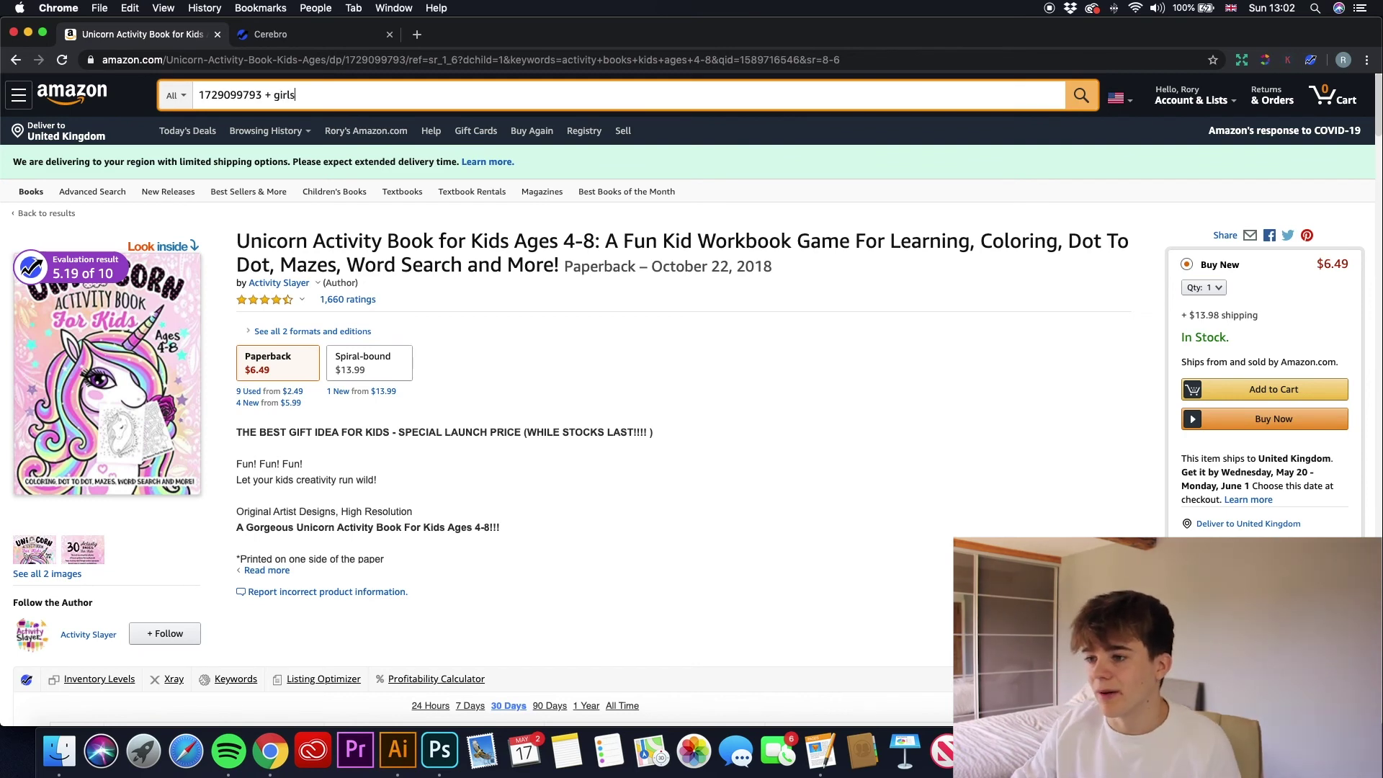
{"action": "key", "text": "Return"}
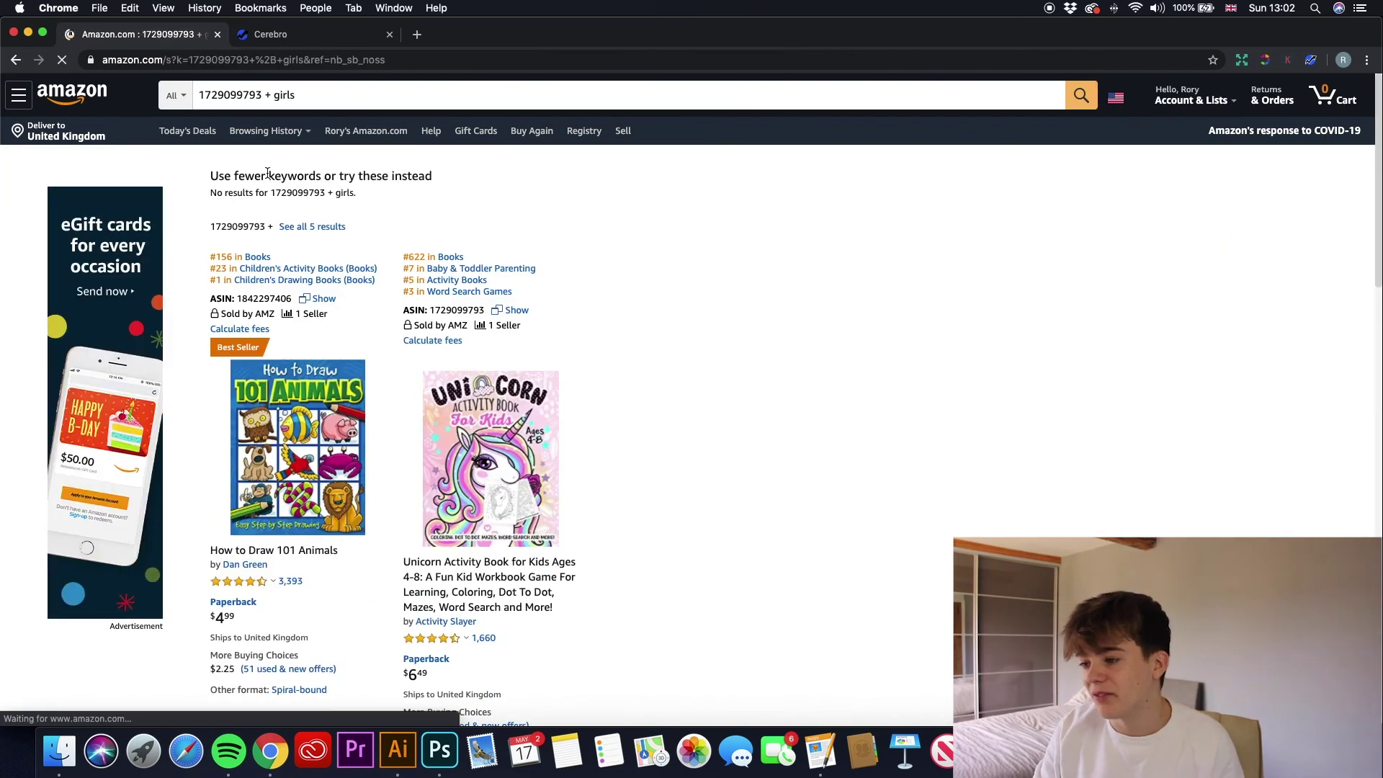